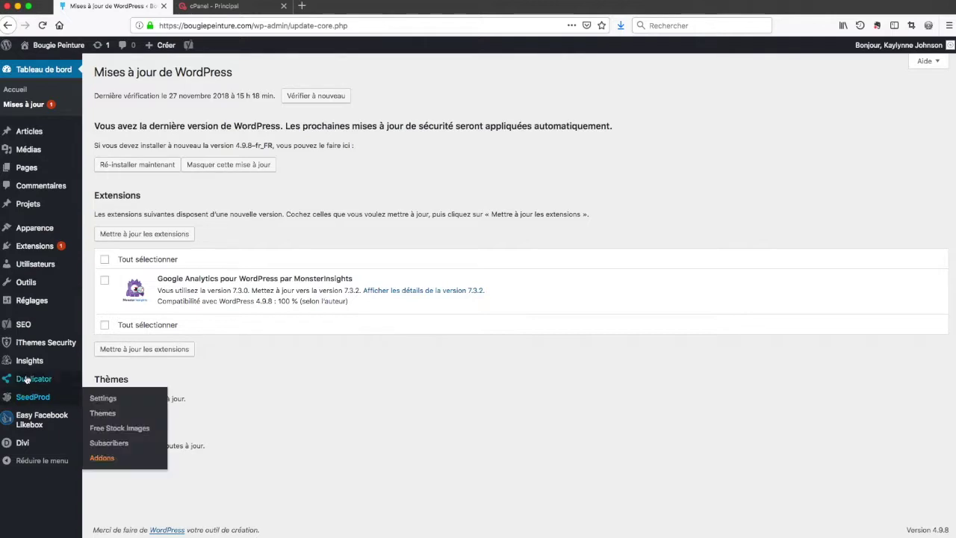
Start a new Duplicator package under the suggested name, run the system scan and examine the file size check details
mouse_move(42, 384)
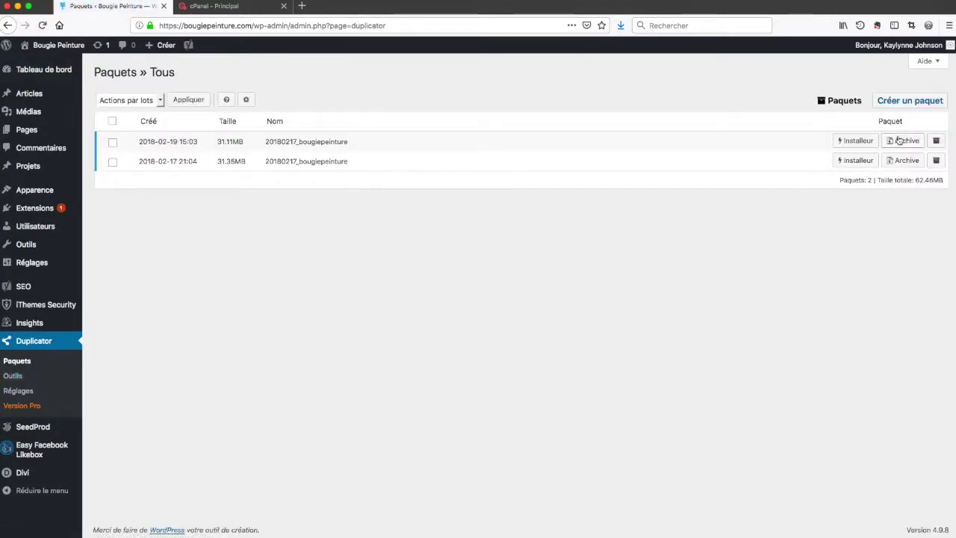
left_click(935, 106)
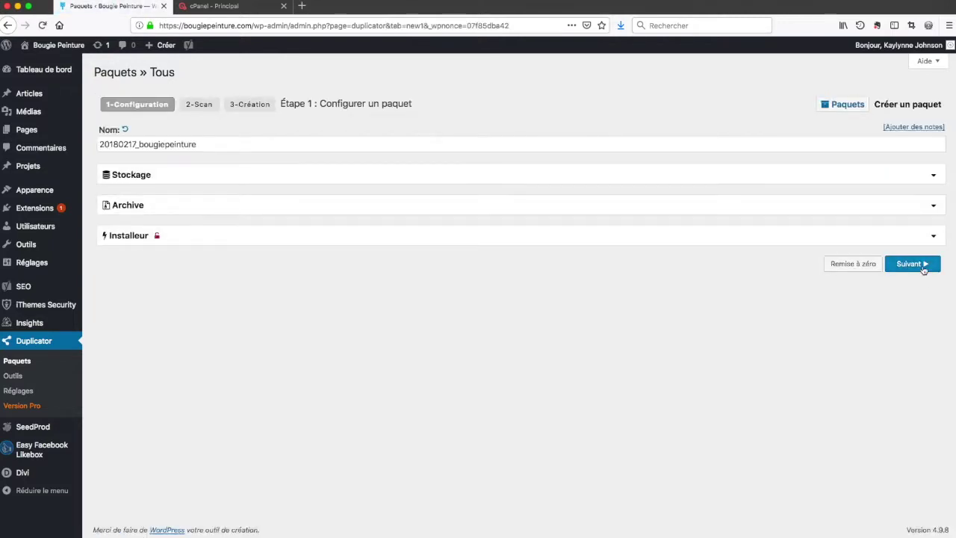
left_click(924, 271)
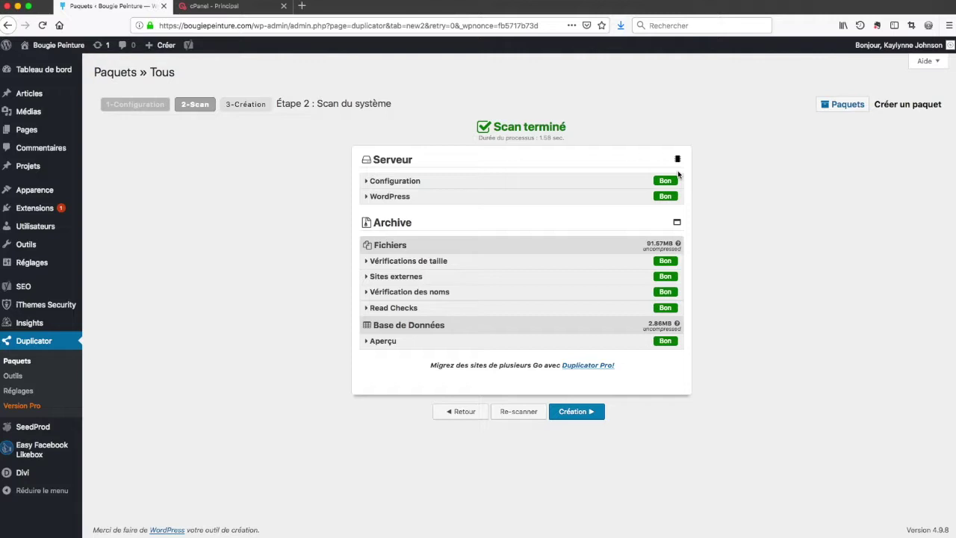
left_click(367, 261)
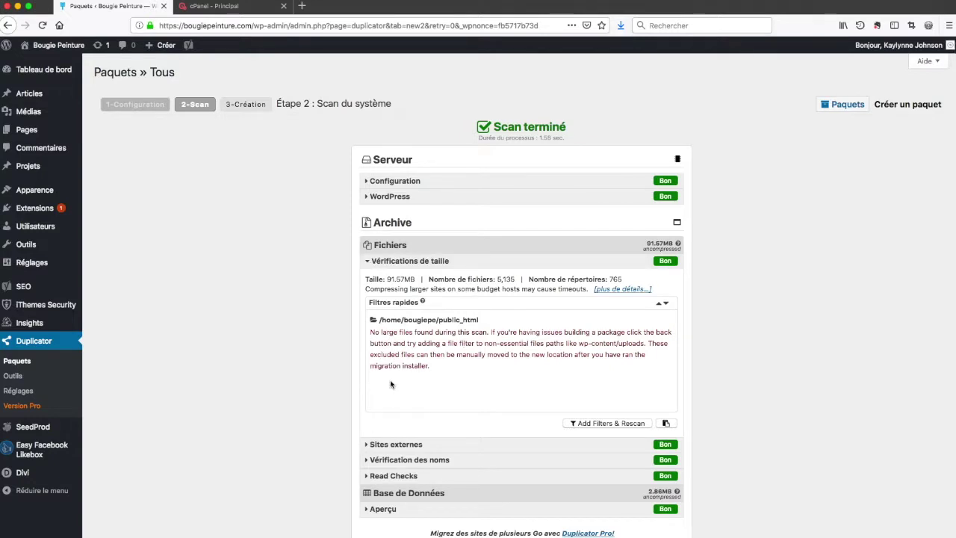
left_click(368, 264)
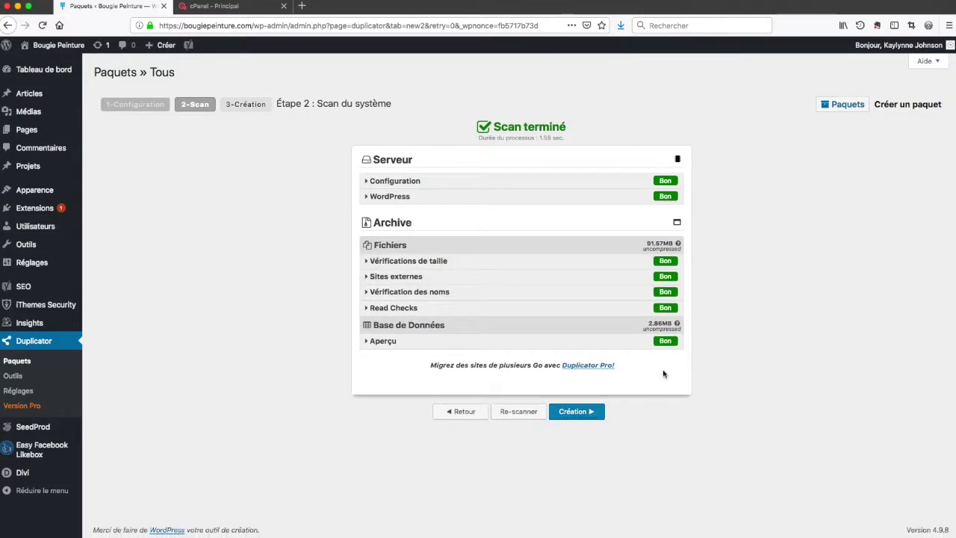
Build the package and download its installer and archive together, saving installer.php
left_click(576, 418)
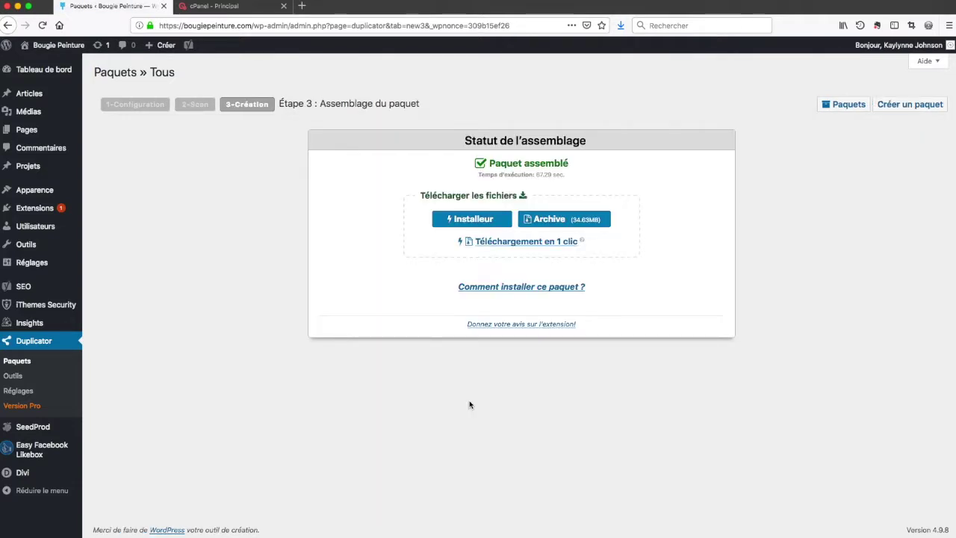
left_click(515, 241)
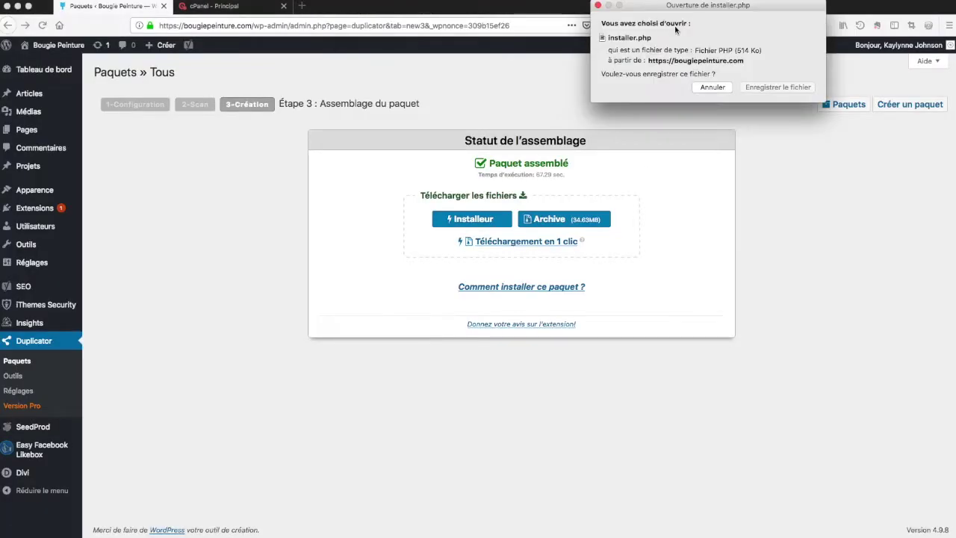
left_click(773, 86)
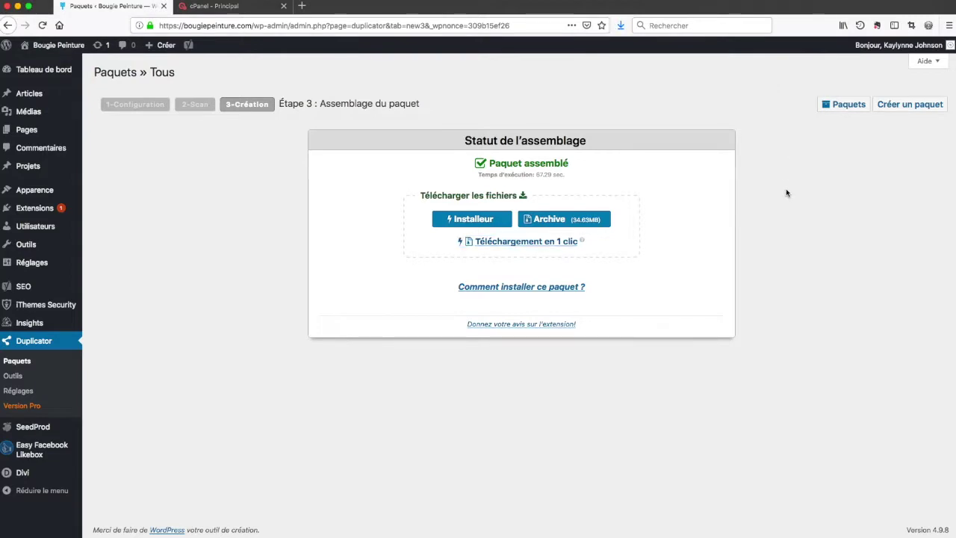
Switch to cPanel and create a new MySQL database with the name suffix bd01, returning to the database overview
left_click(232, 11)
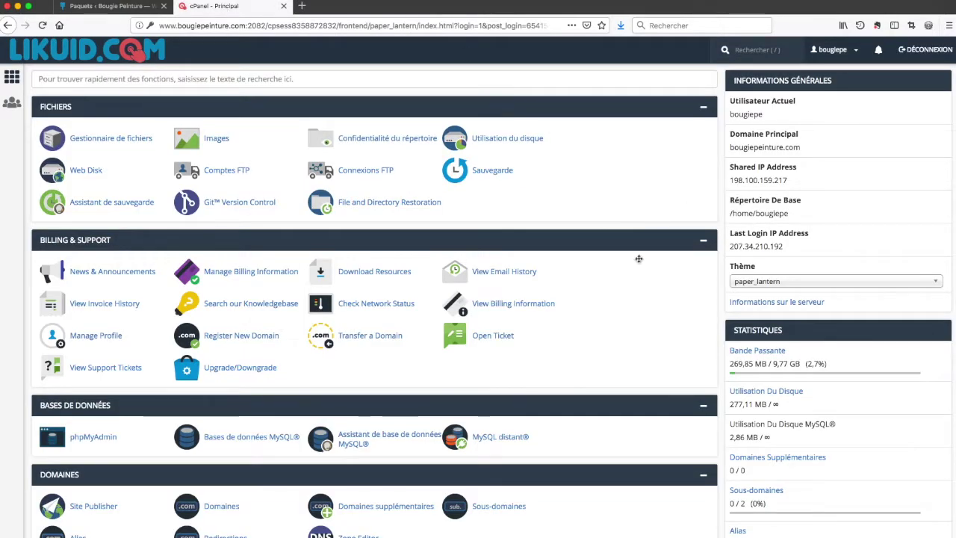
scroll(625, 293, "down", 3)
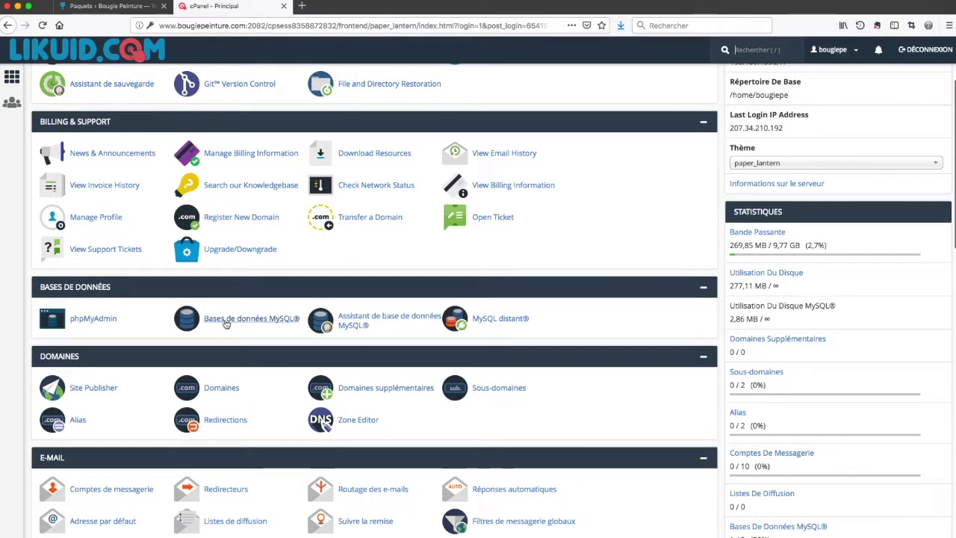
left_click(252, 320)
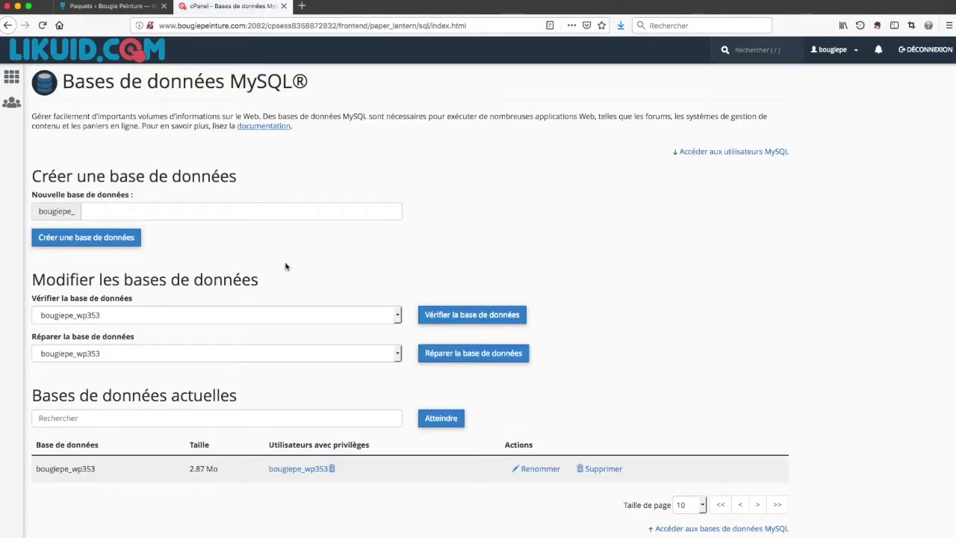
left_click(119, 210)
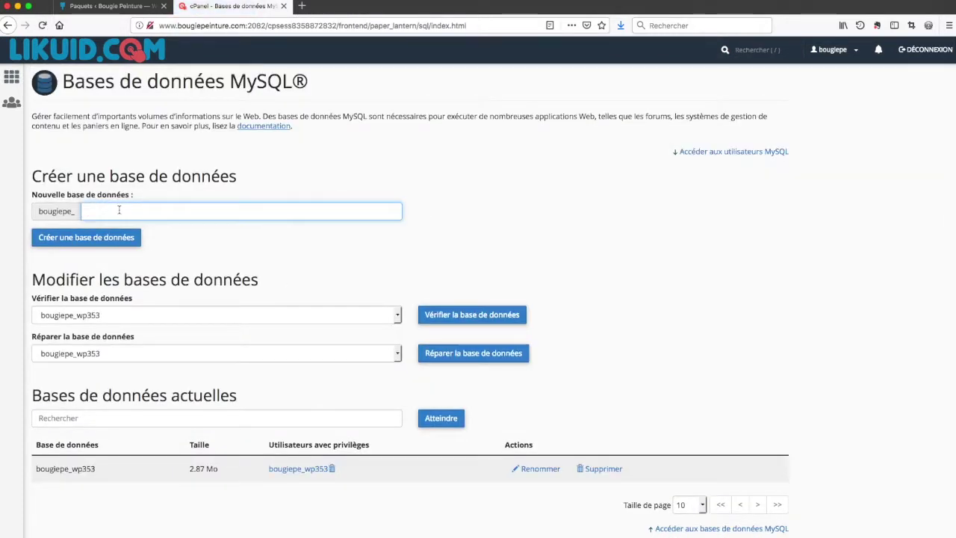
type("b")
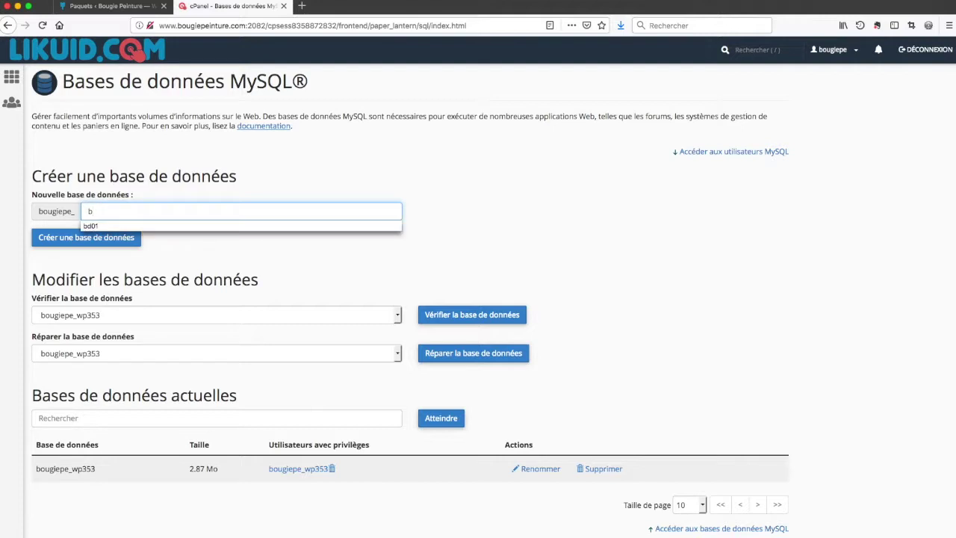
type("d01")
left_click(109, 244)
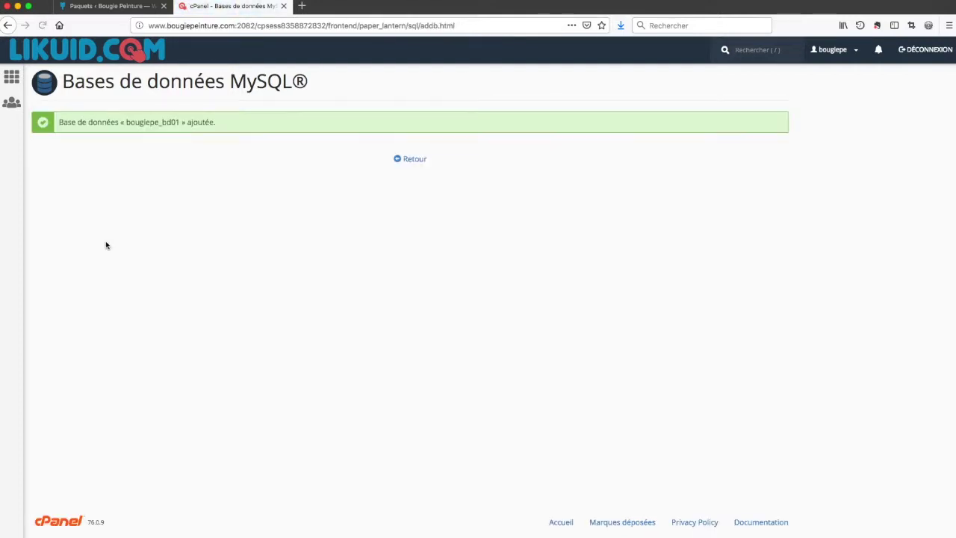
left_click(411, 159)
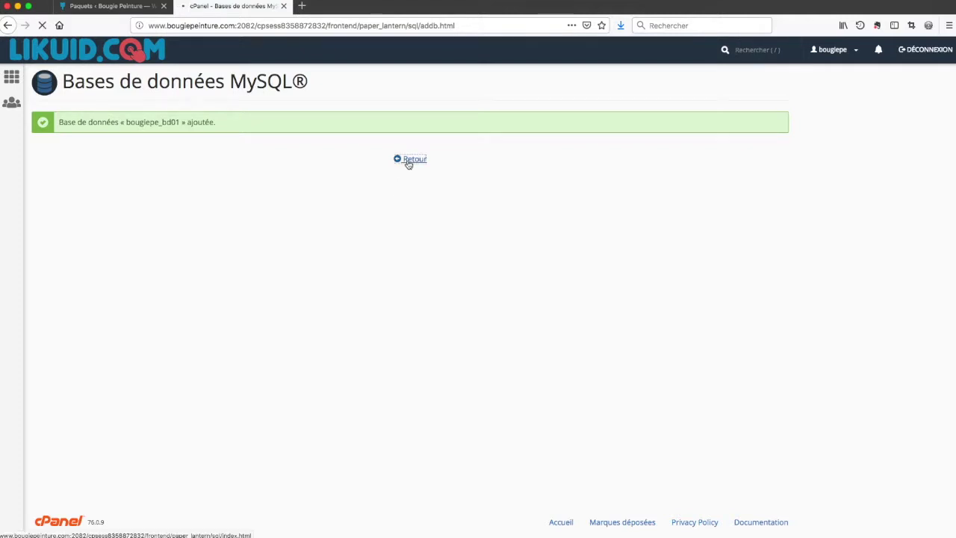
Enter u01 as the username for a new MySQL user
scroll(355, 237, "down", 3)
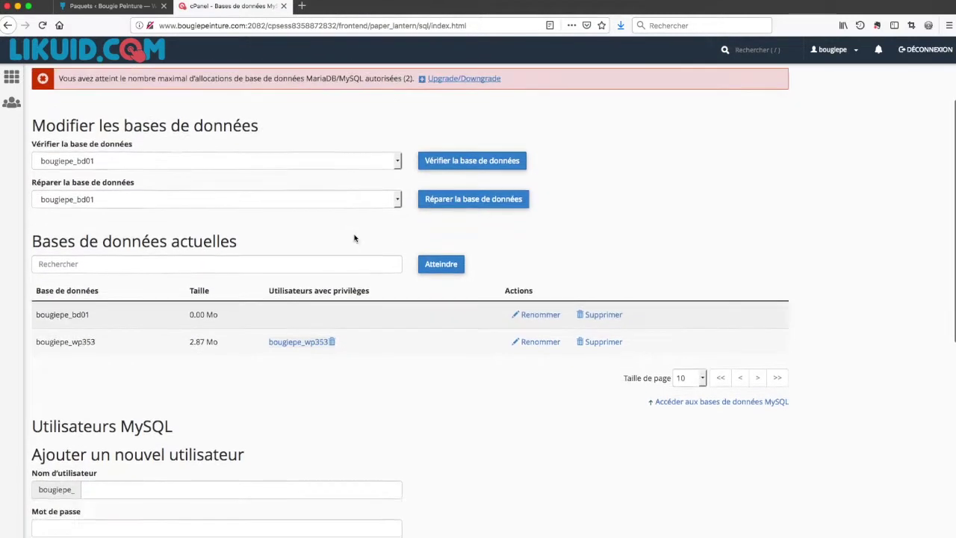
scroll(354, 237, "down", 1)
scroll(352, 235, "down", 4)
left_click(104, 271)
type("u01")
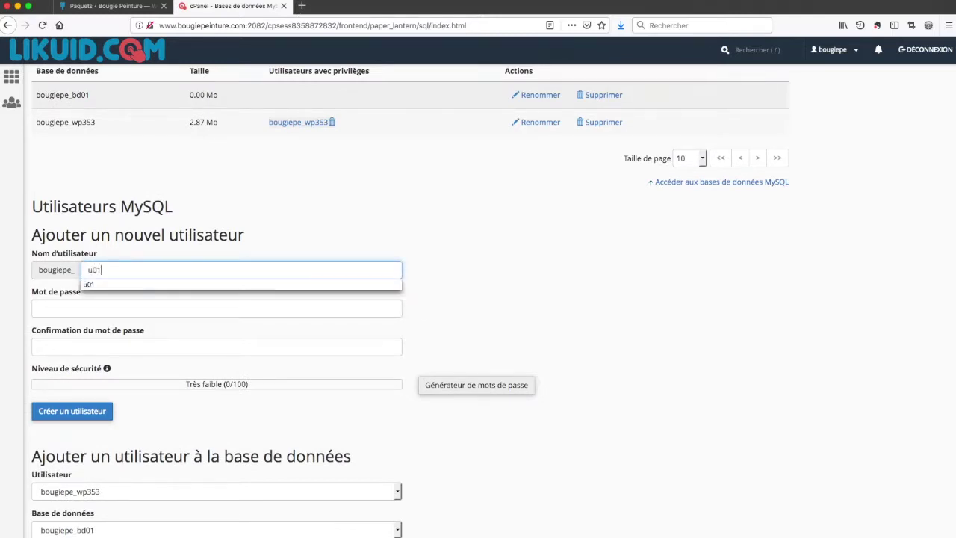
Generate a new random password for the MySQL user, copy it, confirm it is stored safely and apply it
left_click(122, 310)
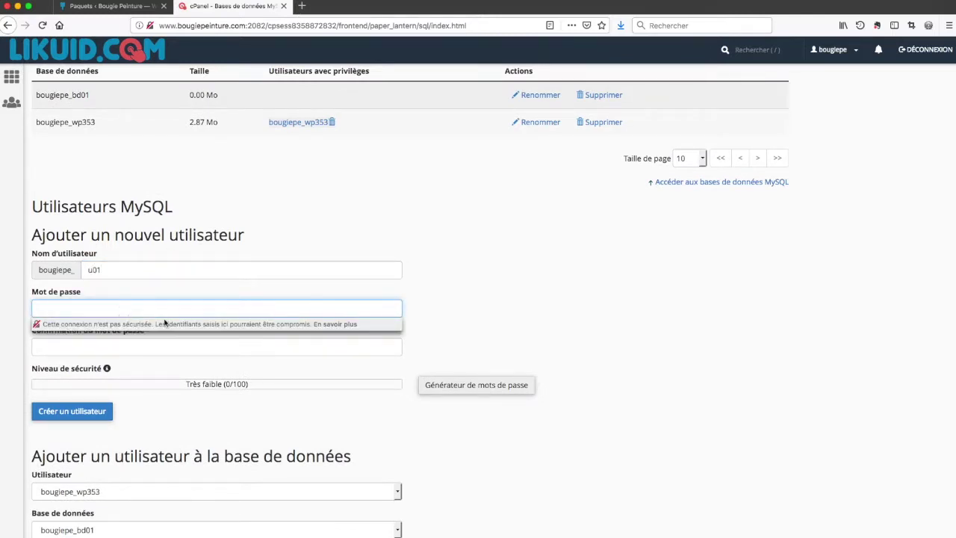
left_click(483, 387)
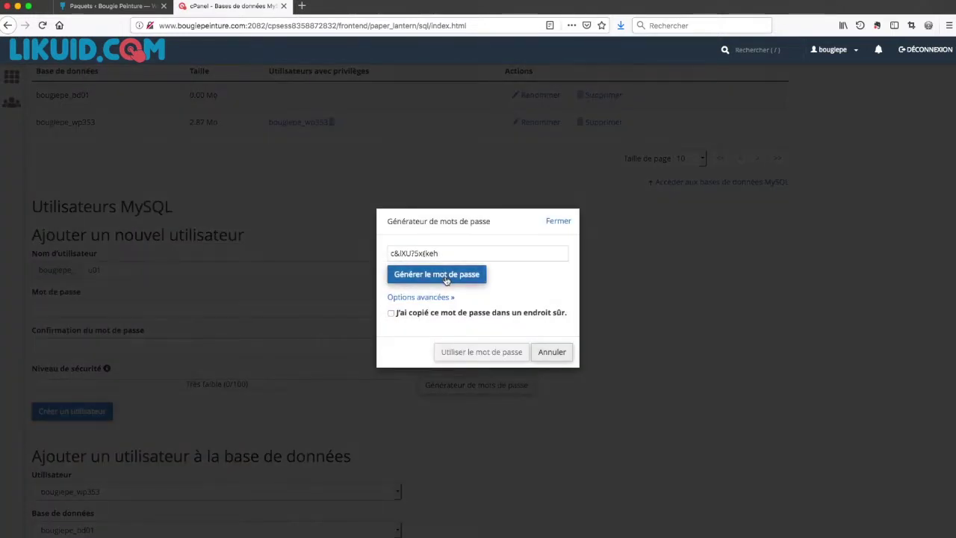
left_click(447, 253)
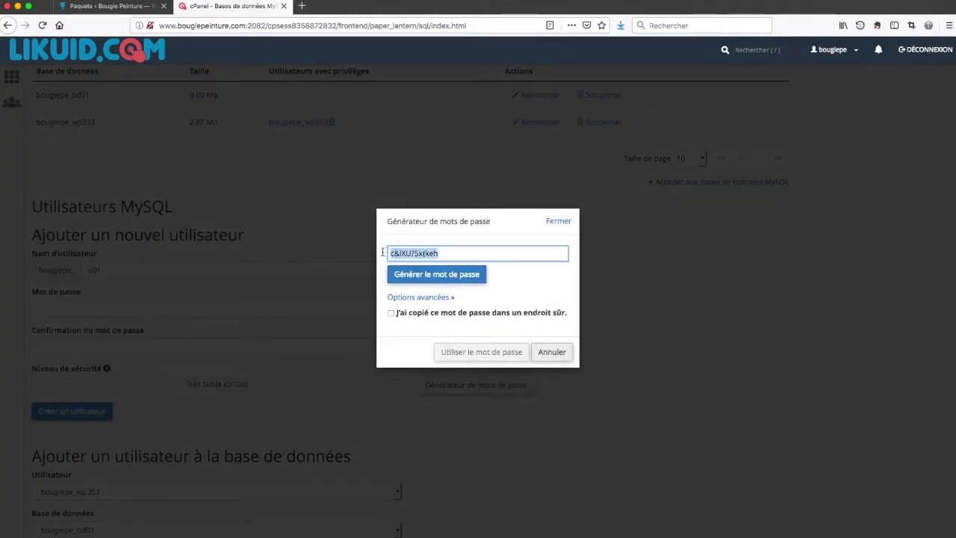
left_click(419, 271)
left_click_drag(440, 254, 371, 255)
left_click(391, 313)
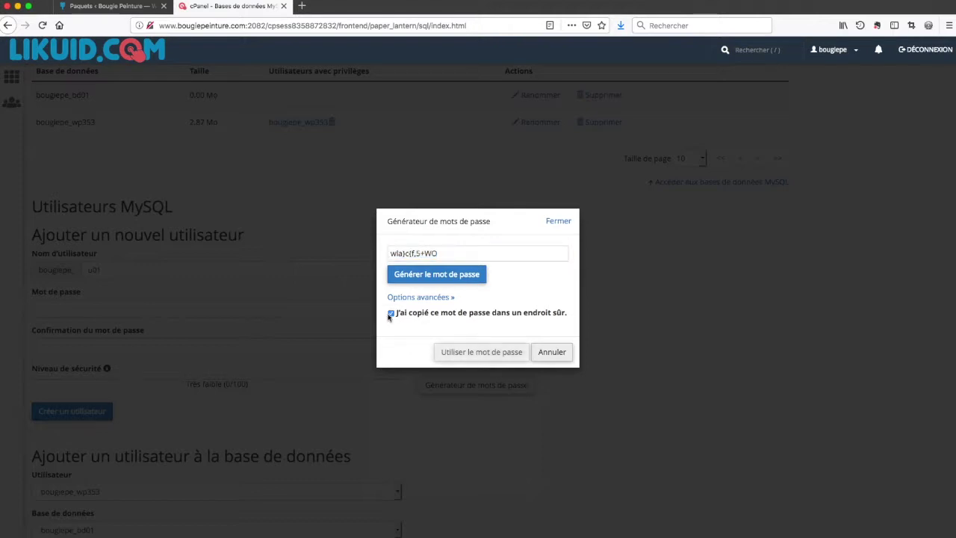
left_click(511, 358)
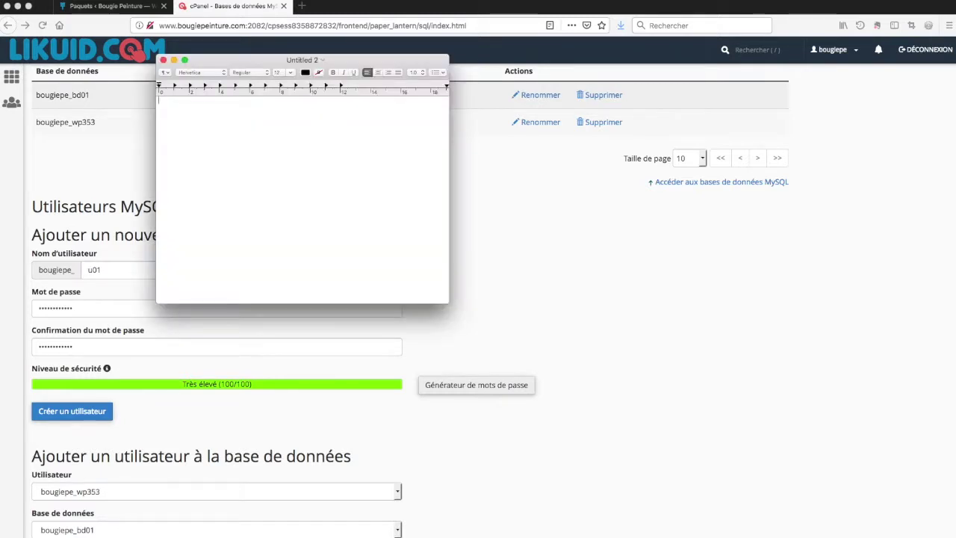
Note the credentials in a blank text document: nom: bougiepe_bd01, user: bougiepe_u01, and mdp: followed by the copied database password
left_click_drag(423, 61, 839, 224)
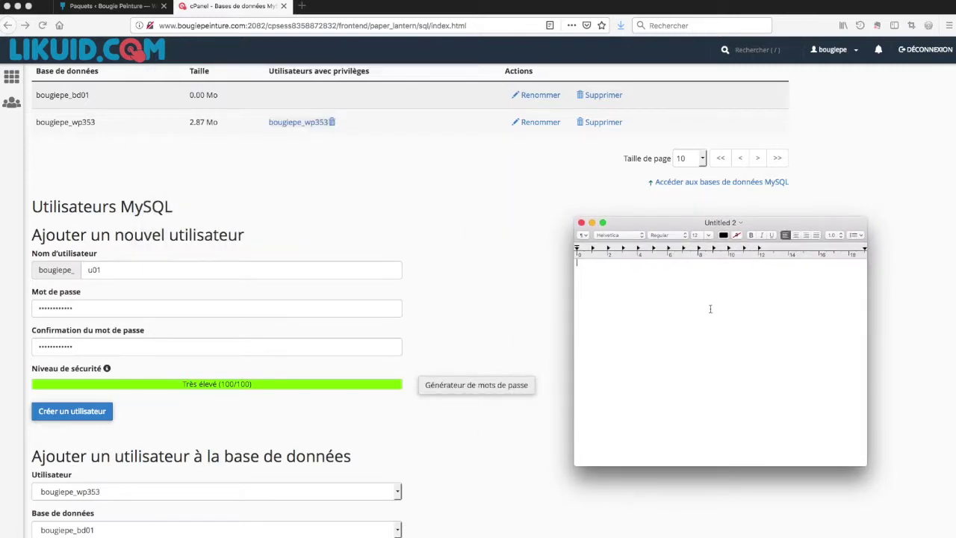
key("super+v")
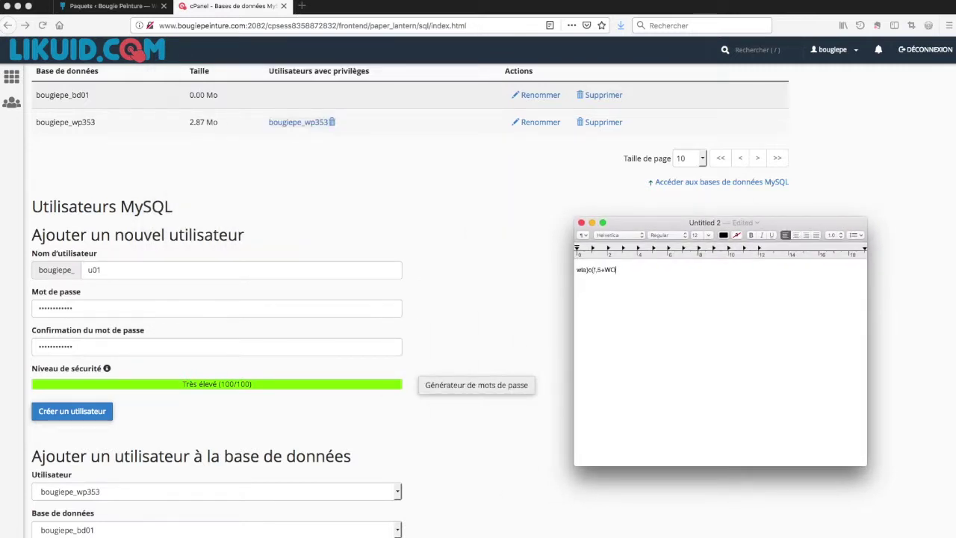
key("Return")
type("mdp:")
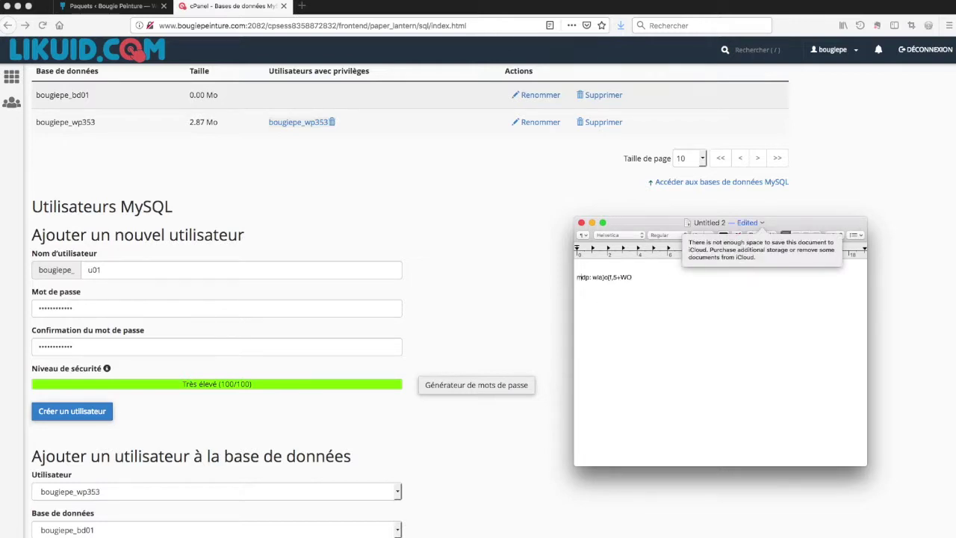
key("Return")
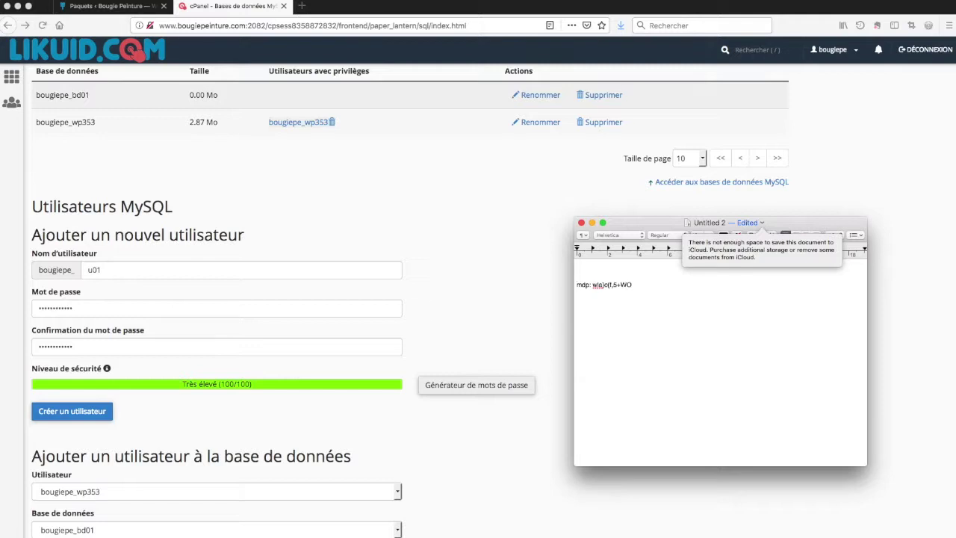
type("user: bougiepe_u01")
left_click(577, 269)
type("nom: bougiepe")
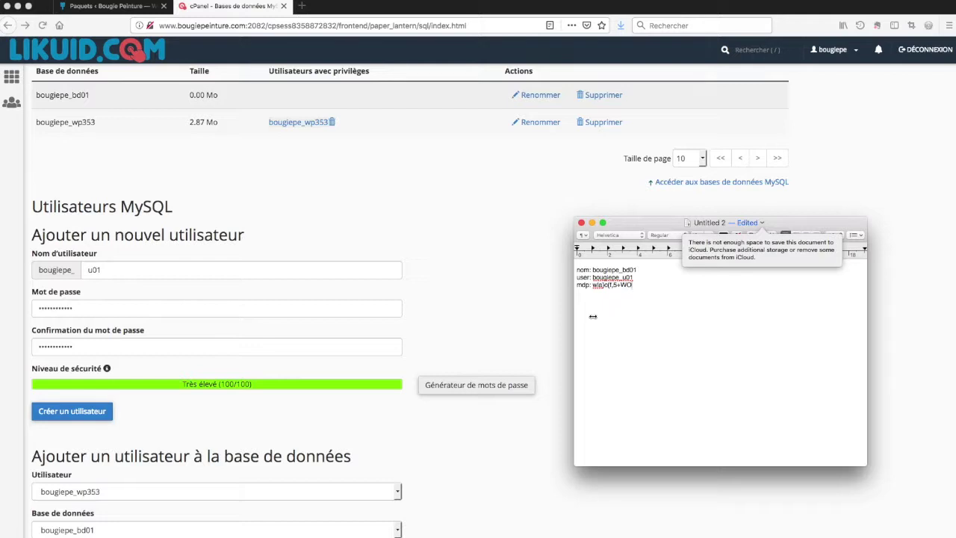
Switch back to cPanel, create the MySQL user, decline saving the login in the browser and return to the database overview
left_click(445, 346)
left_click(83, 414)
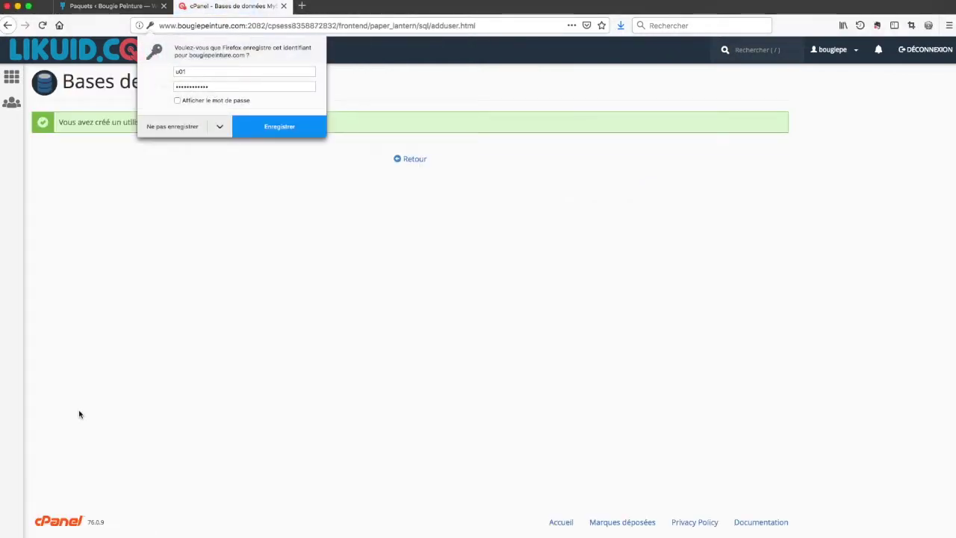
left_click(174, 127)
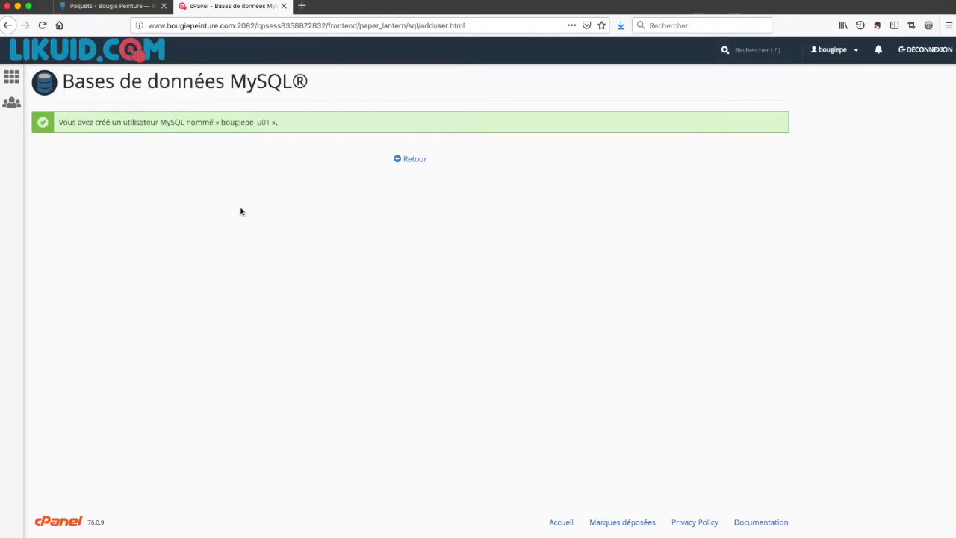
left_click(416, 160)
Add user bougiepe_u01 to database bougiepe_bd01 with all privileges, save, and go back to the cPanel home page
scroll(358, 295, "down", 1)
scroll(358, 293, "down", 10)
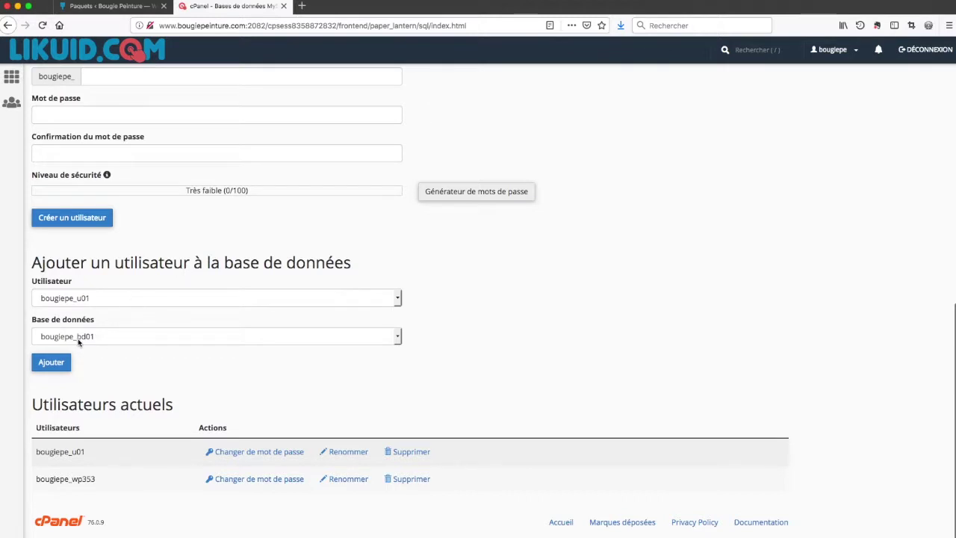
left_click(51, 363)
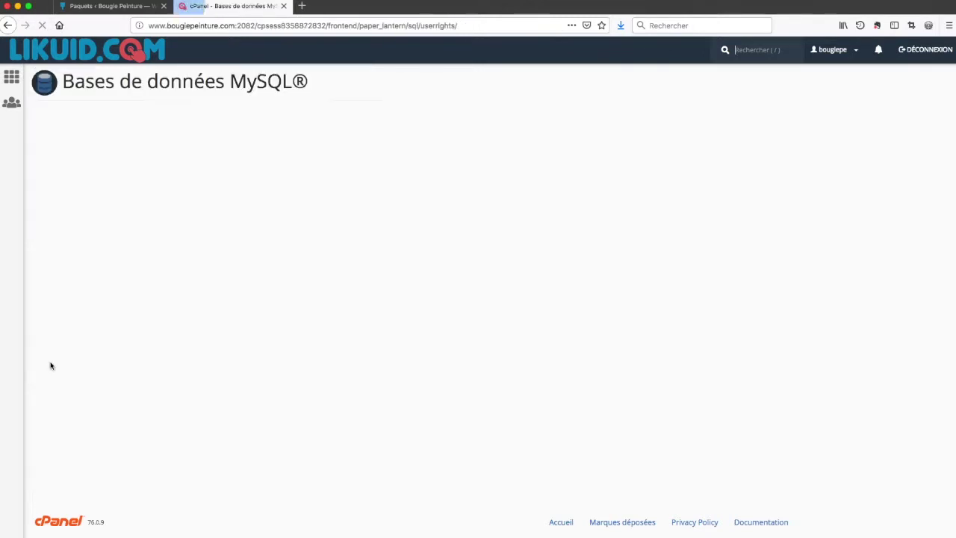
left_click(40, 180)
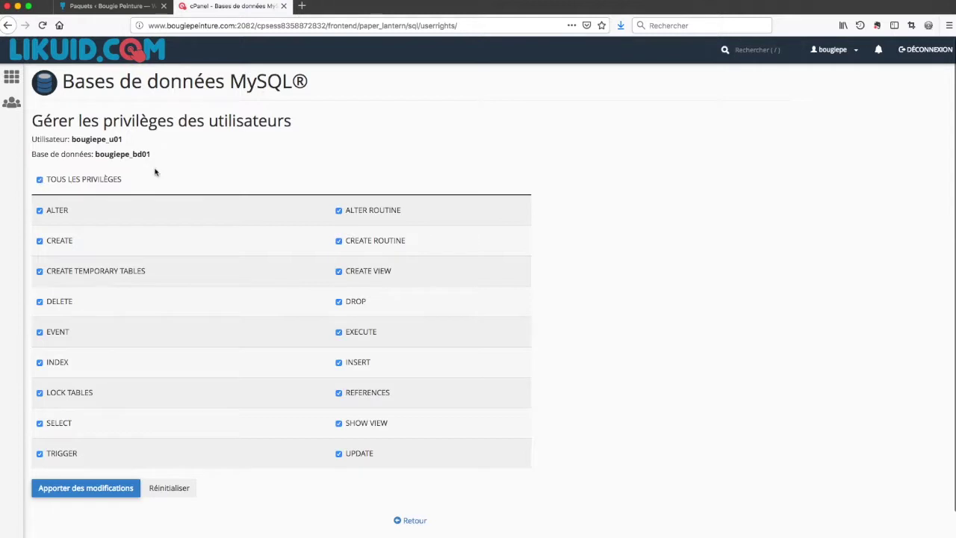
left_click(105, 491)
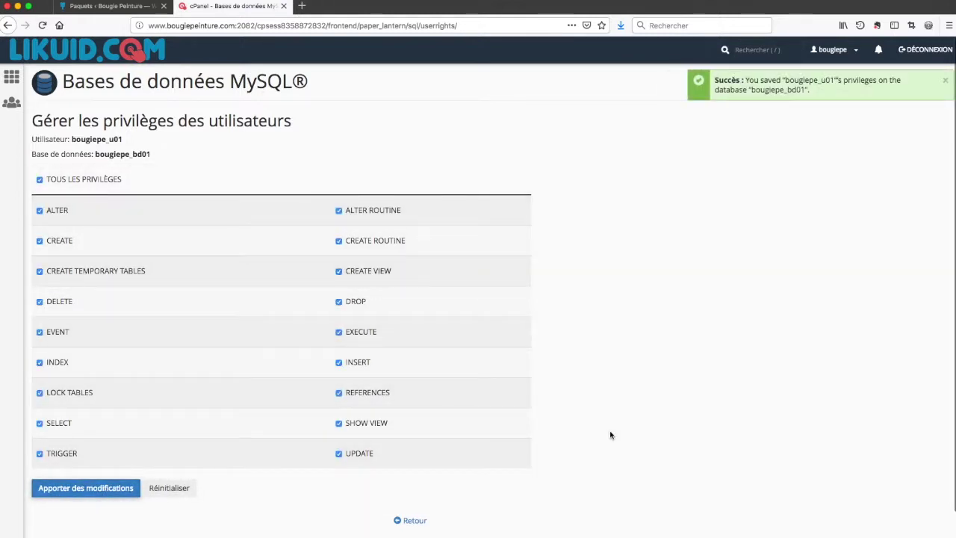
left_click(407, 520)
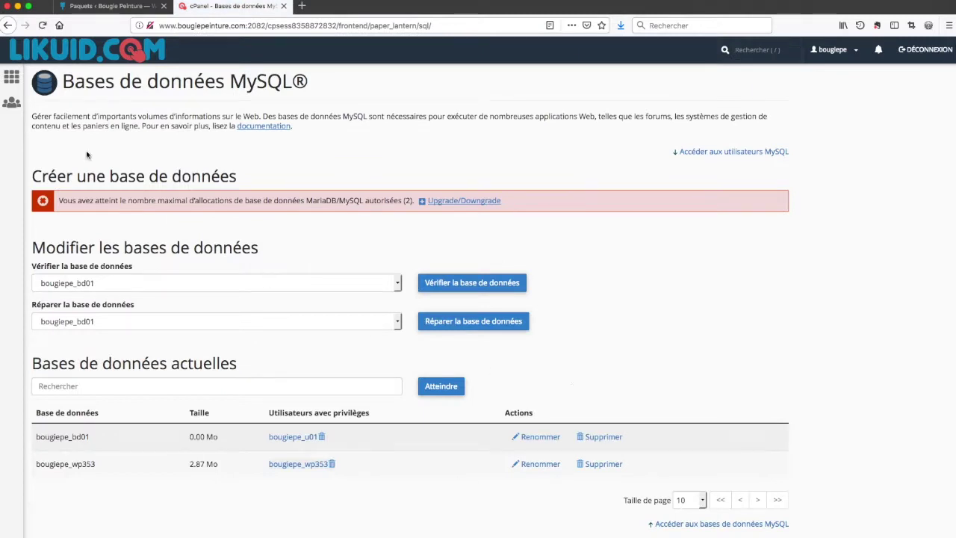
left_click(13, 81)
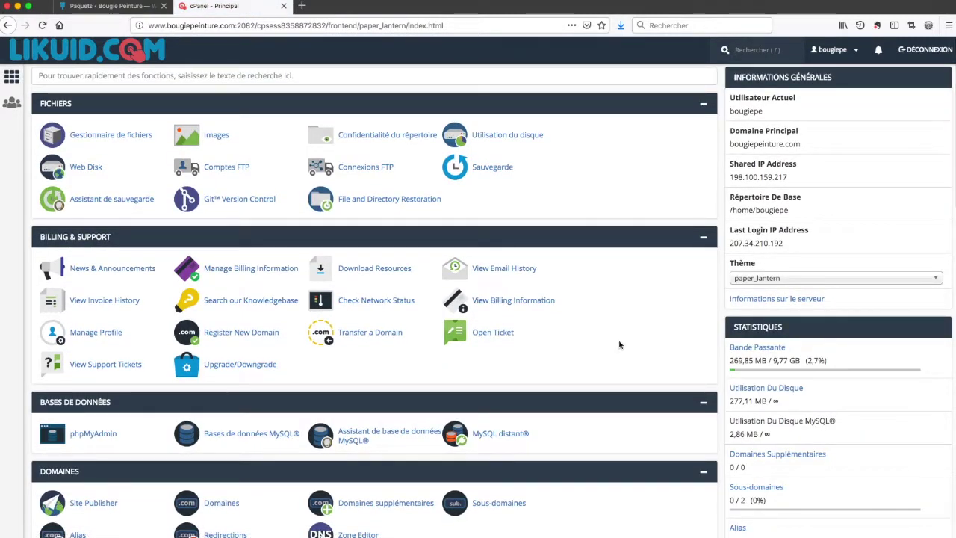
Open the Sous-domaines page and enter copie as the new subdomain of bougiepeinture.com
scroll(619, 345, "down", 2)
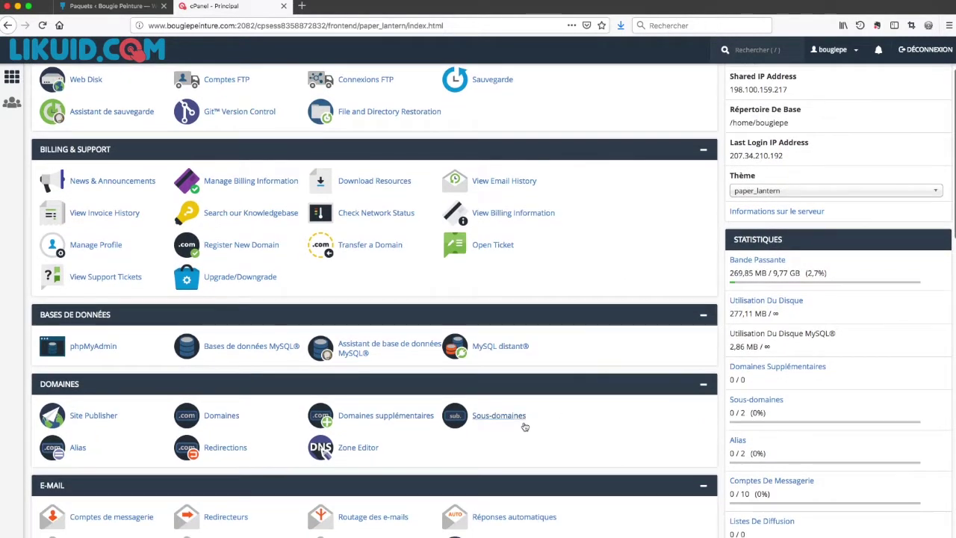
left_click(515, 418)
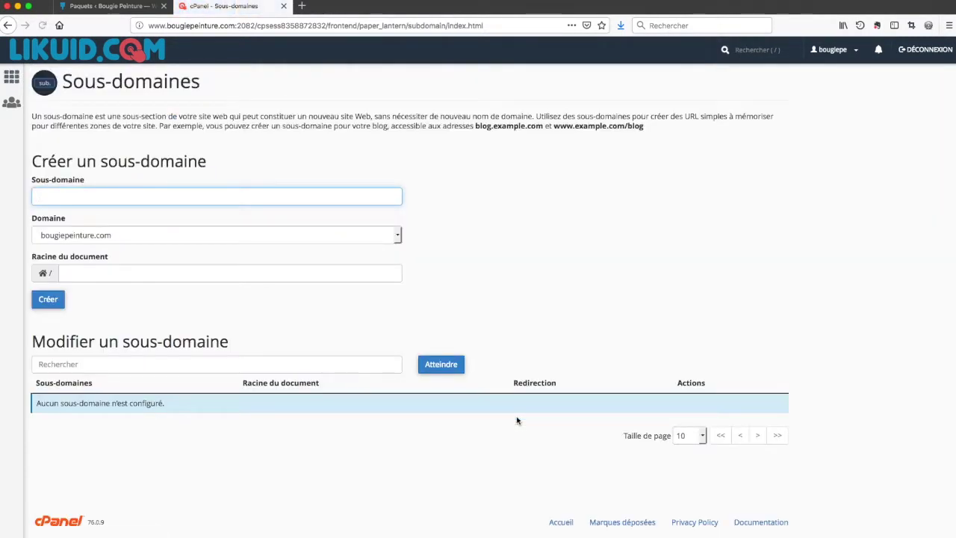
left_click(190, 196)
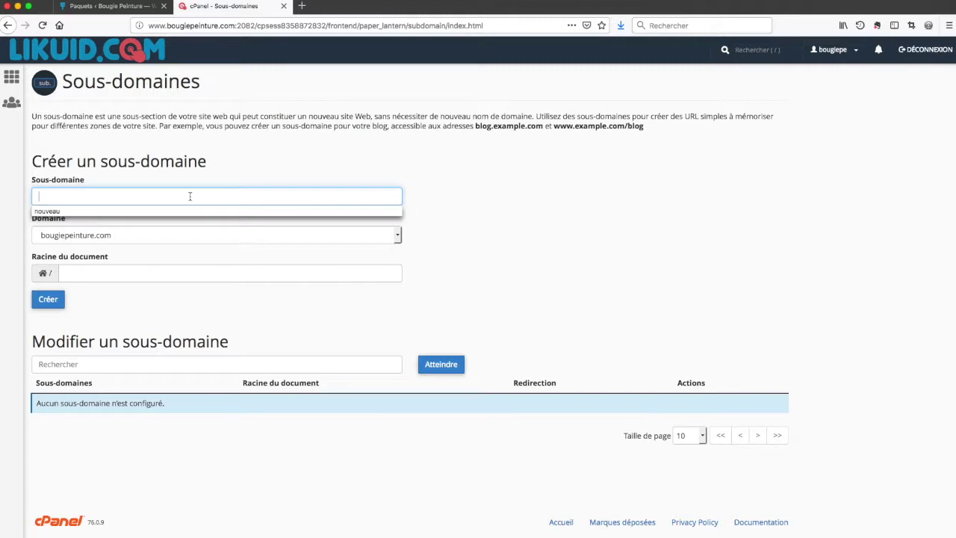
type("copie")
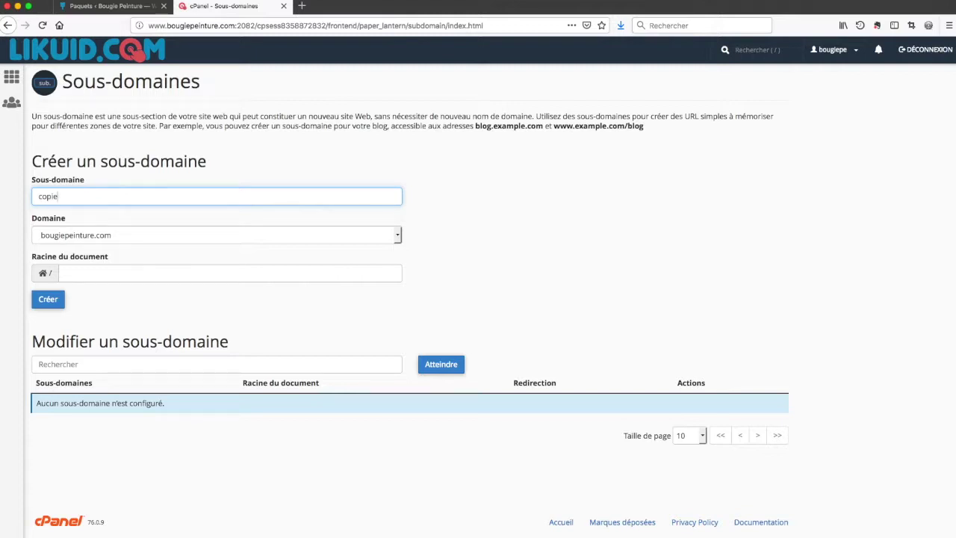
left_click(564, 319)
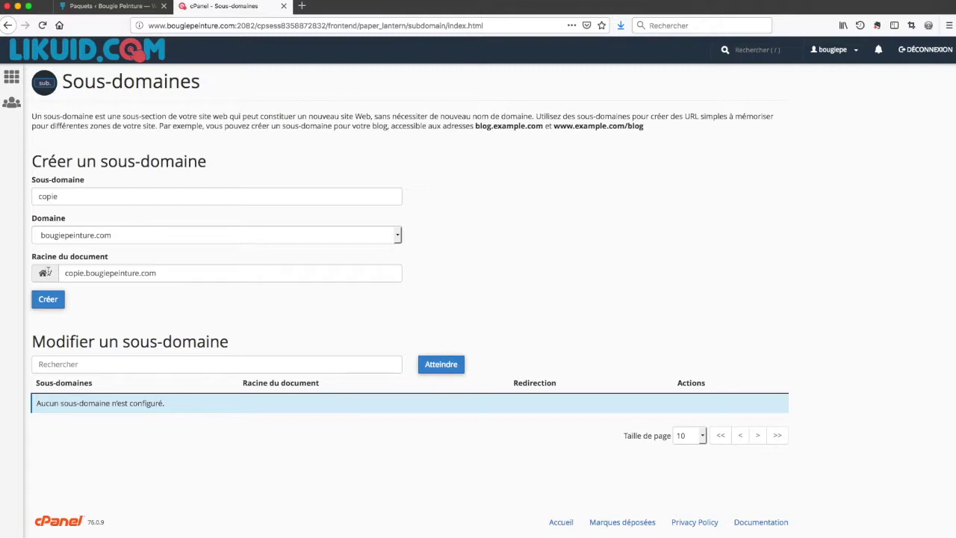
Open the cPanel home page in a new tab, launch the file manager from it and look inside the public_html folder
right_click(11, 71)
left_click(28, 81)
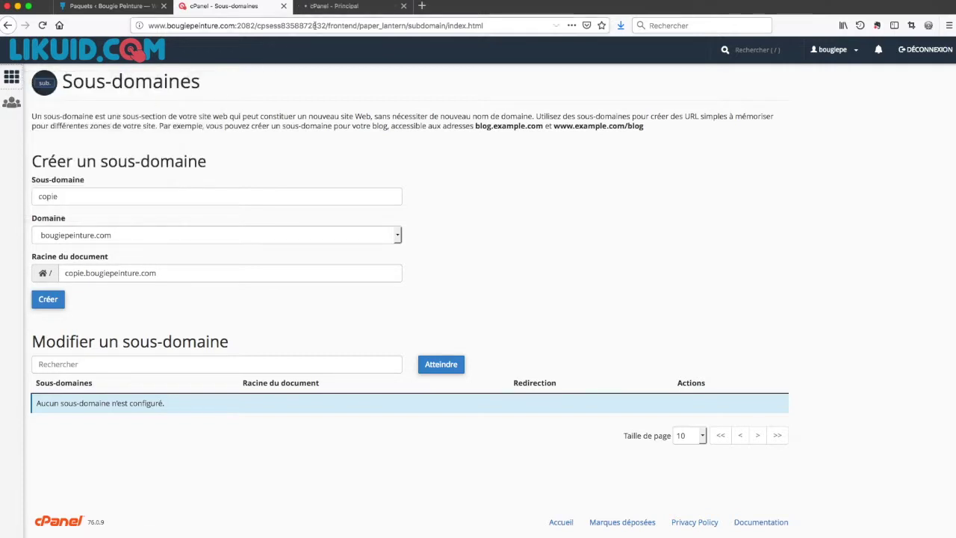
key("ctrl+Tab")
left_click(113, 143)
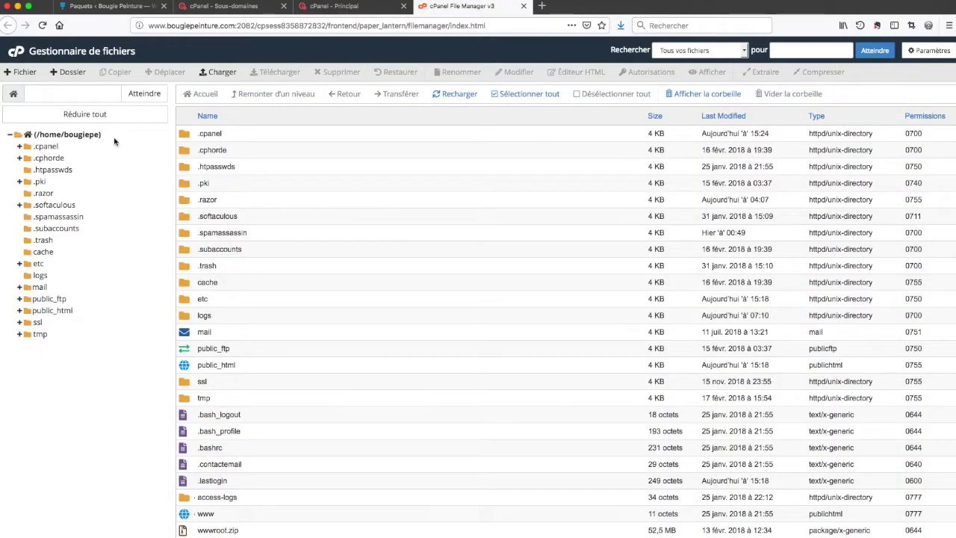
double_click(185, 366)
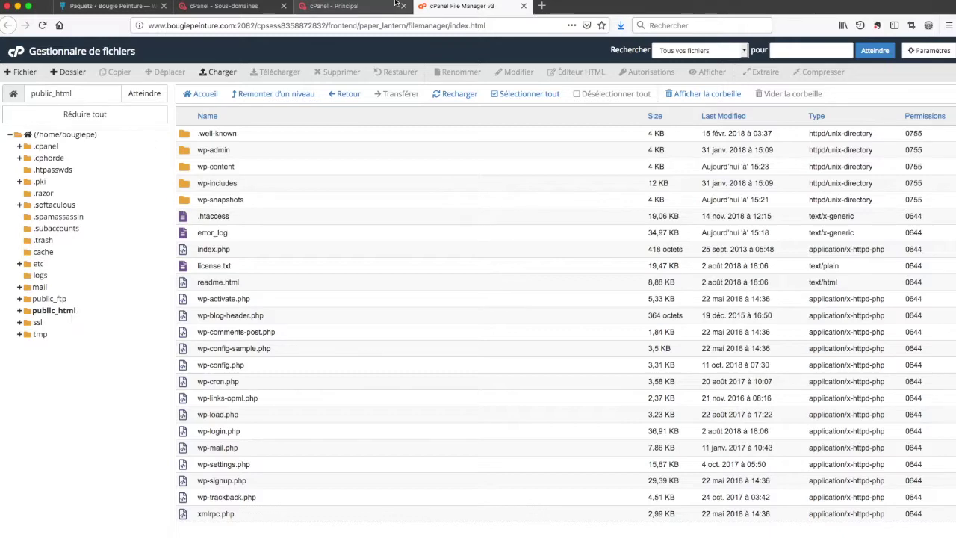
Return to the subdomain form, set the document root to public_html/copie.bougiepeinture.com and create the subdomain
left_click(329, 7)
left_click(256, 7)
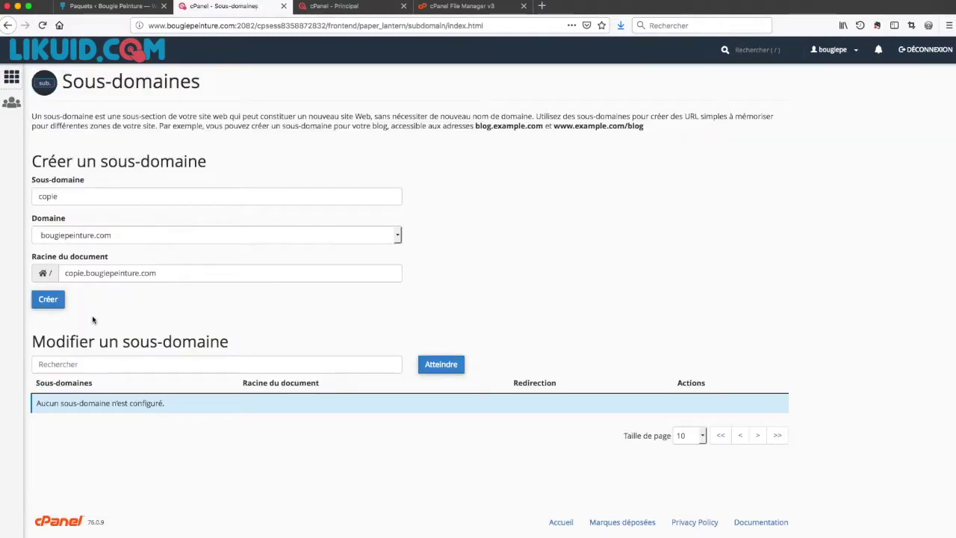
left_click(61, 273)
type("publi")
type("c_")
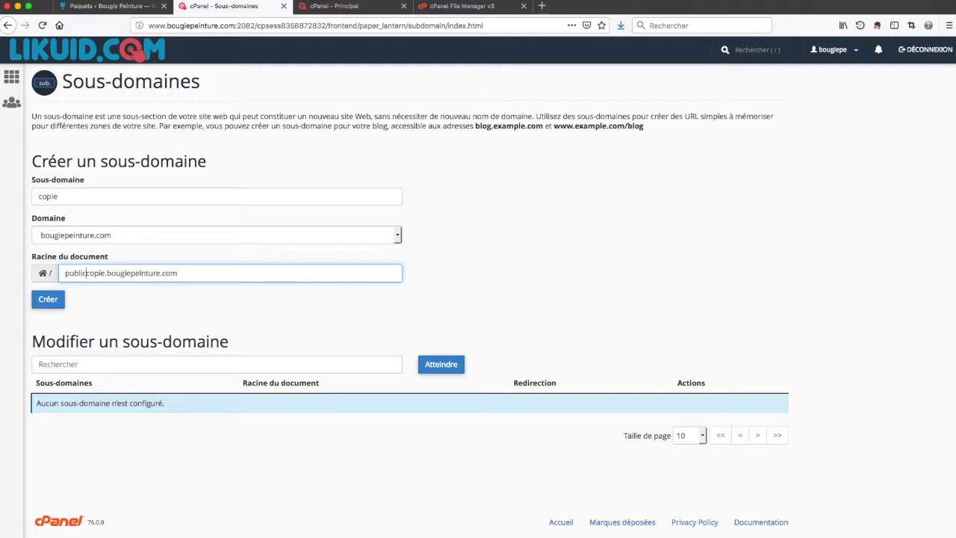
type("html/")
left_click(224, 306)
left_click(52, 304)
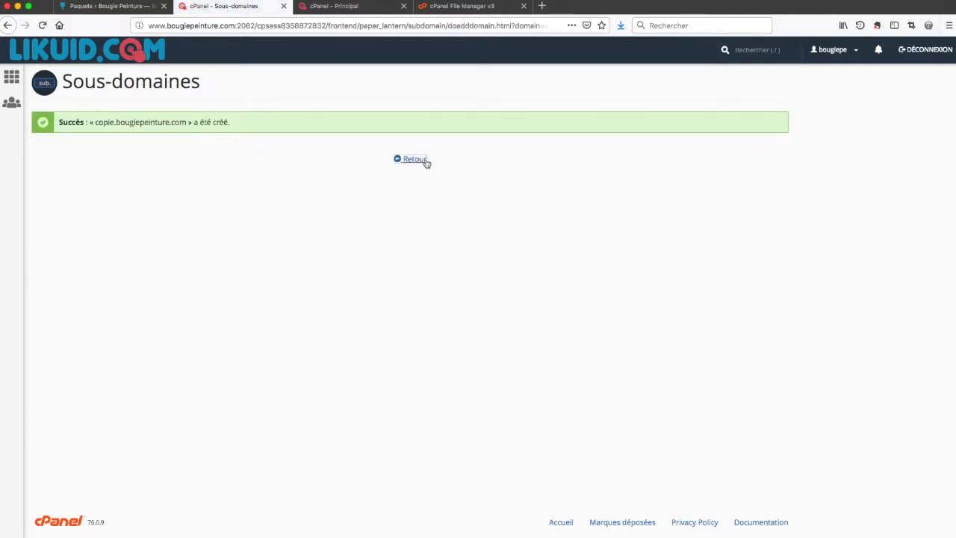
Go back to the subdomain list, view the document root setting of copie.bougiepeinture.com and leave it without changes
left_click(425, 160)
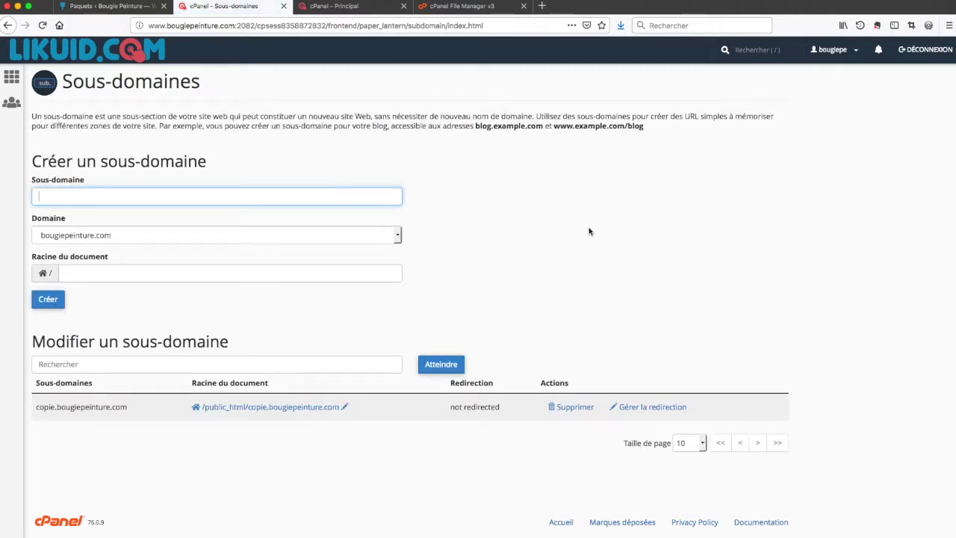
left_click(344, 406)
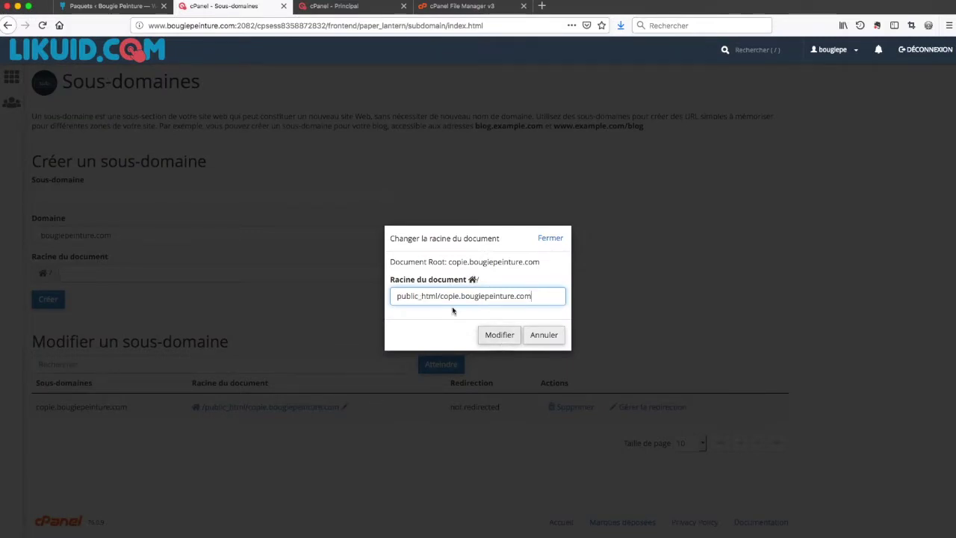
left_click(542, 342)
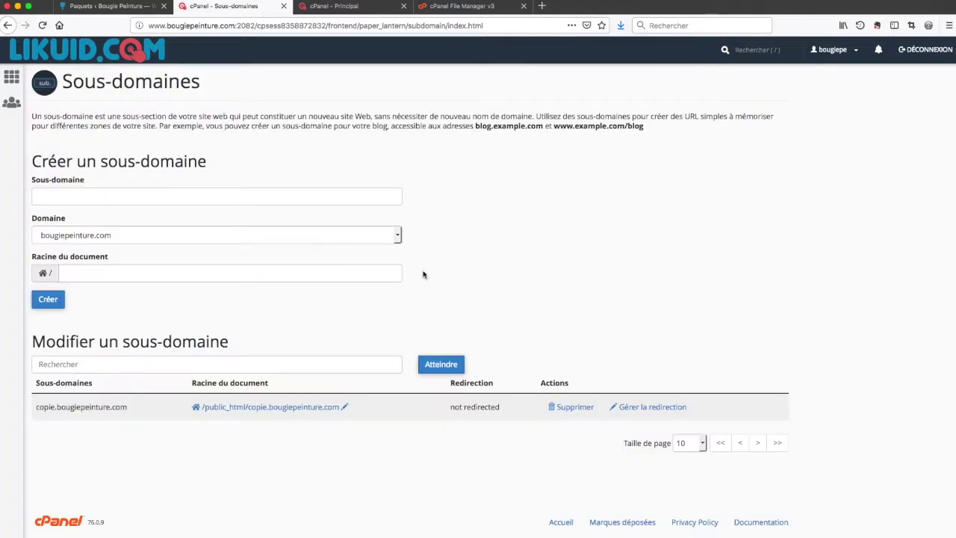
Reload the file manager, close the subdomain page and open the copie.bougiepeinture.com folder inside public_html
left_click(348, 9)
left_click(450, 7)
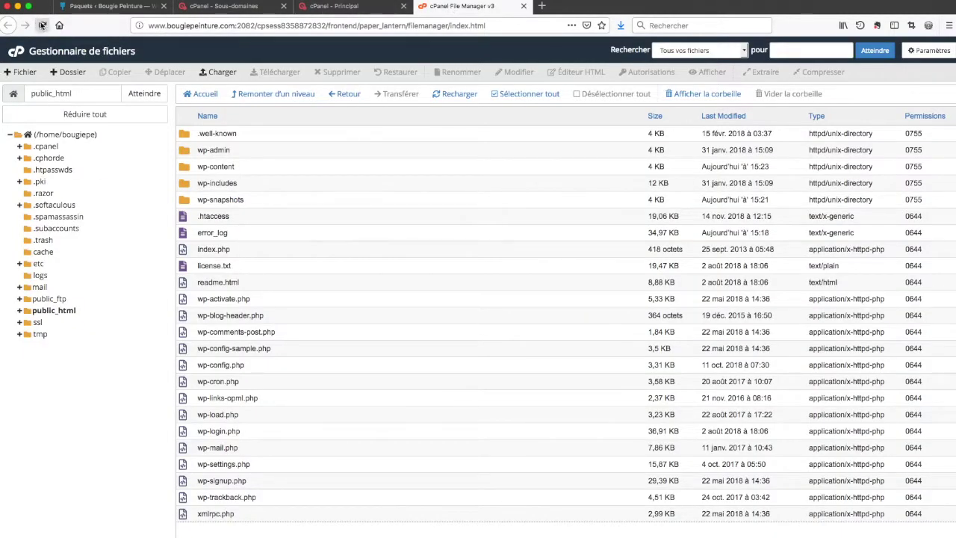
left_click(42, 25)
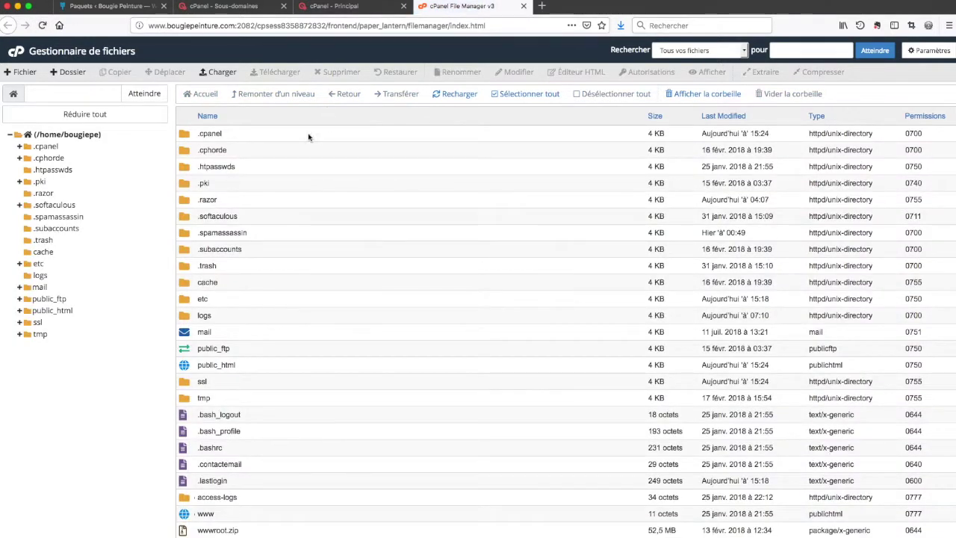
double_click(187, 366)
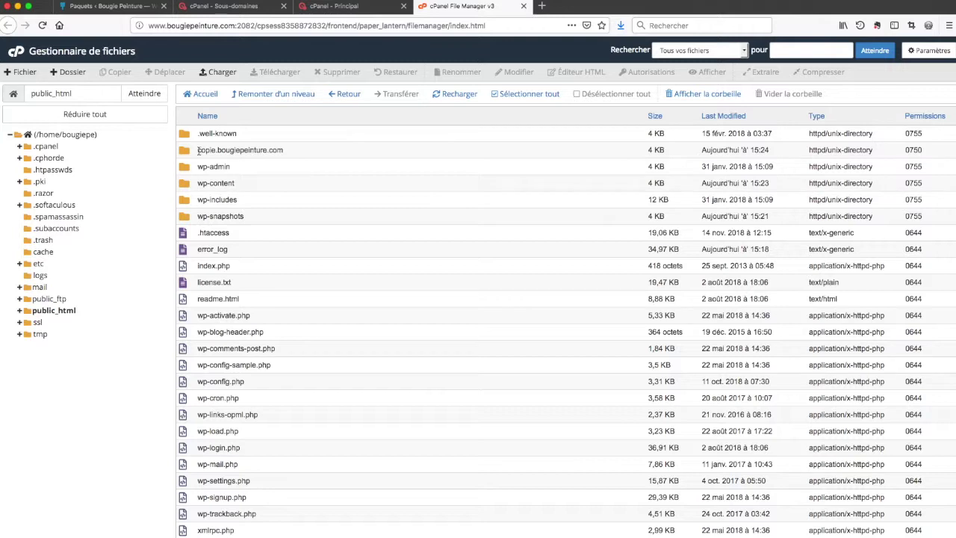
left_click(261, 151)
left_click(283, 6)
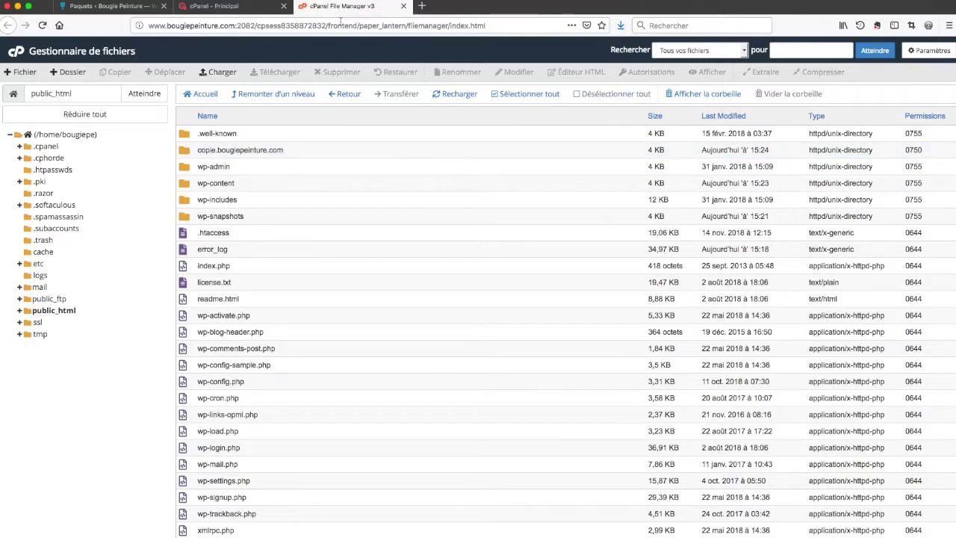
double_click(187, 152)
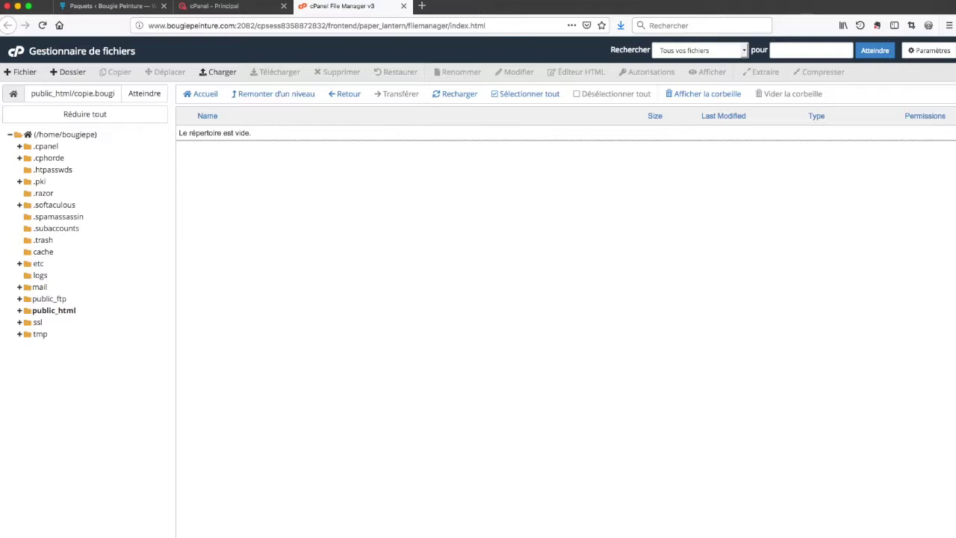
Switch to Finder, select installer.php and the archive zip in Downloads, and return to the file manager
key("super+Tab")
key("super+n")
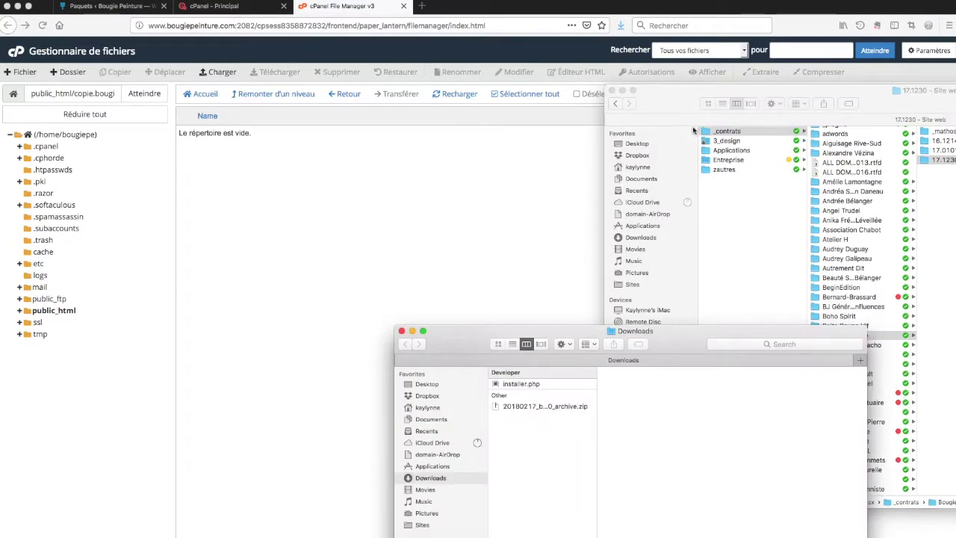
left_click(622, 90)
left_click_drag(663, 345, 749, 181)
left_click(623, 221)
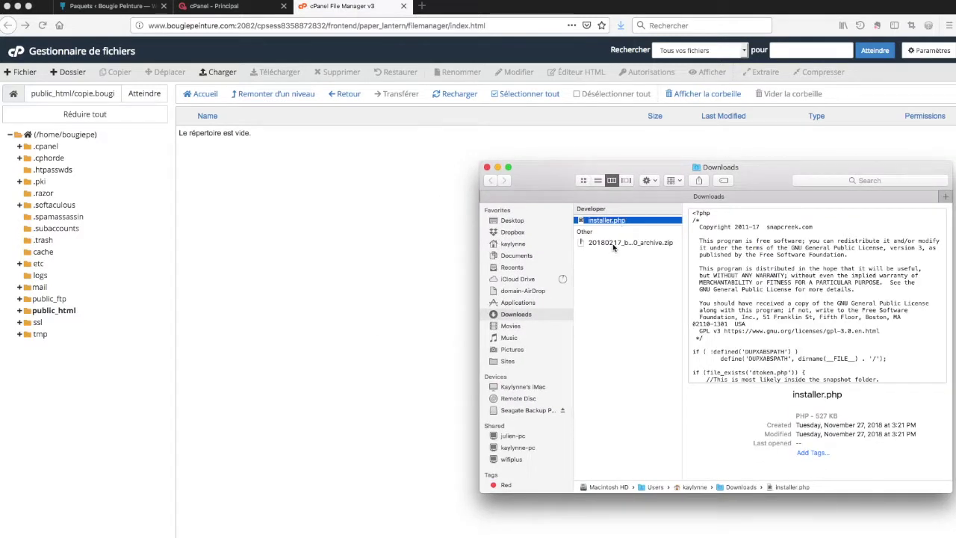
left_click(612, 246, "super")
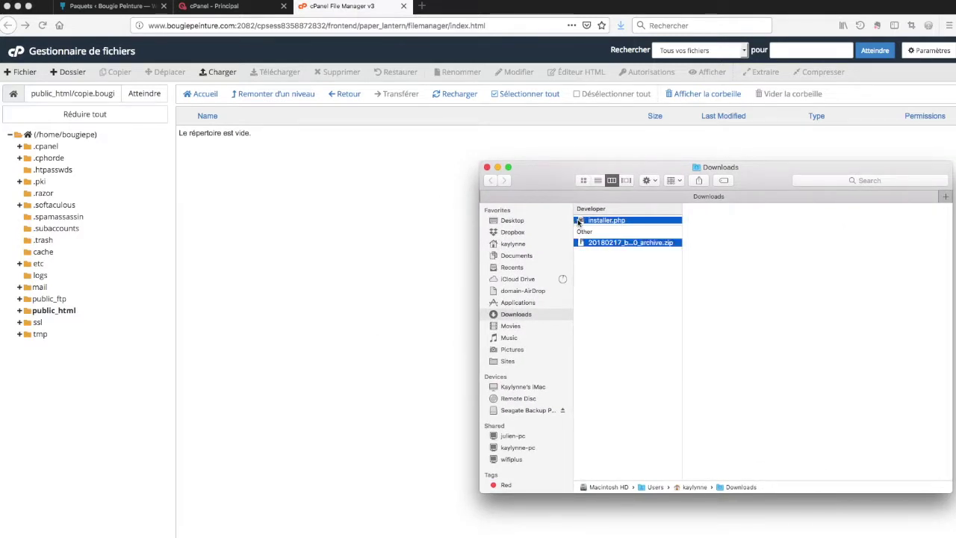
left_click_drag(582, 221, 617, 232)
left_click(224, 210)
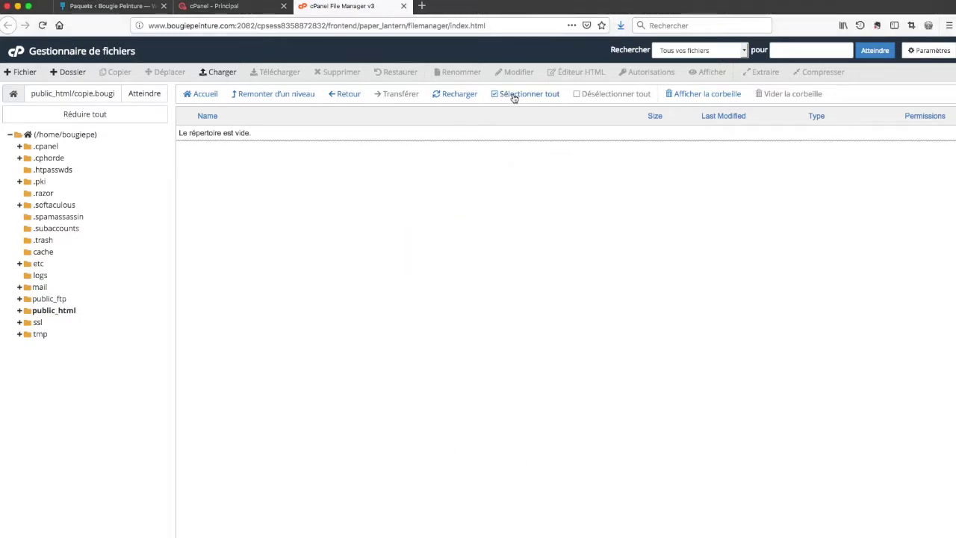
Upload installer.php and the archive zip to the copie.bougiepeinture.com folder and return to its file listing
left_click(221, 72)
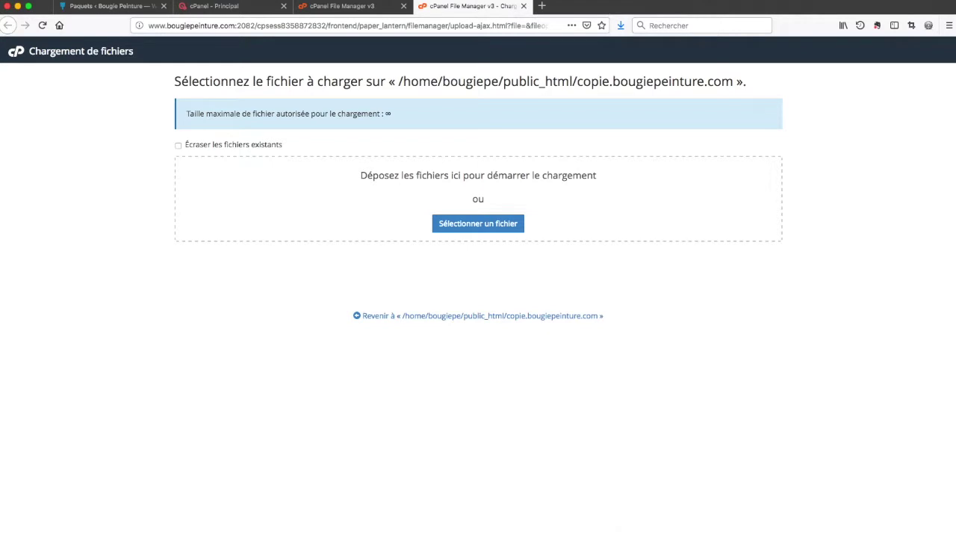
left_click_drag(733, 254, 408, 184)
left_click(506, 298)
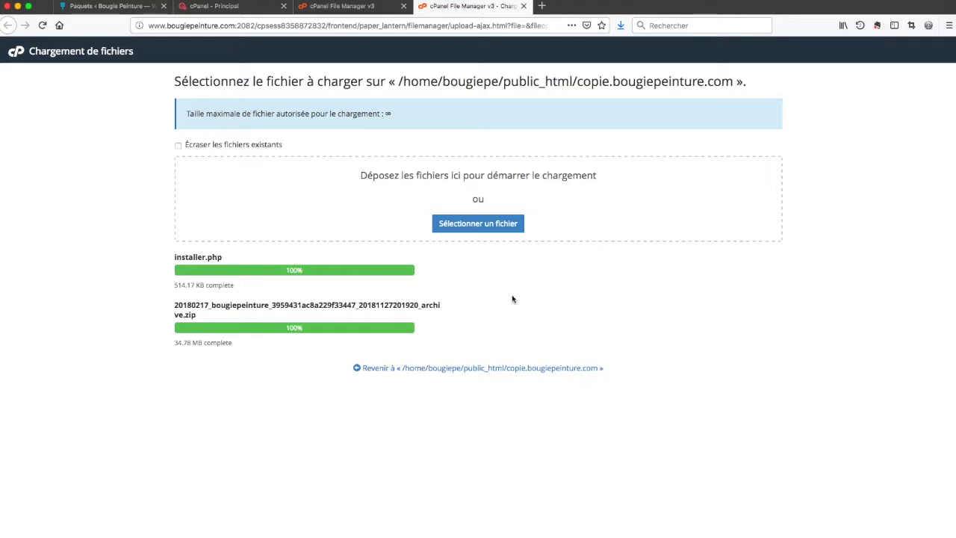
left_click(461, 369)
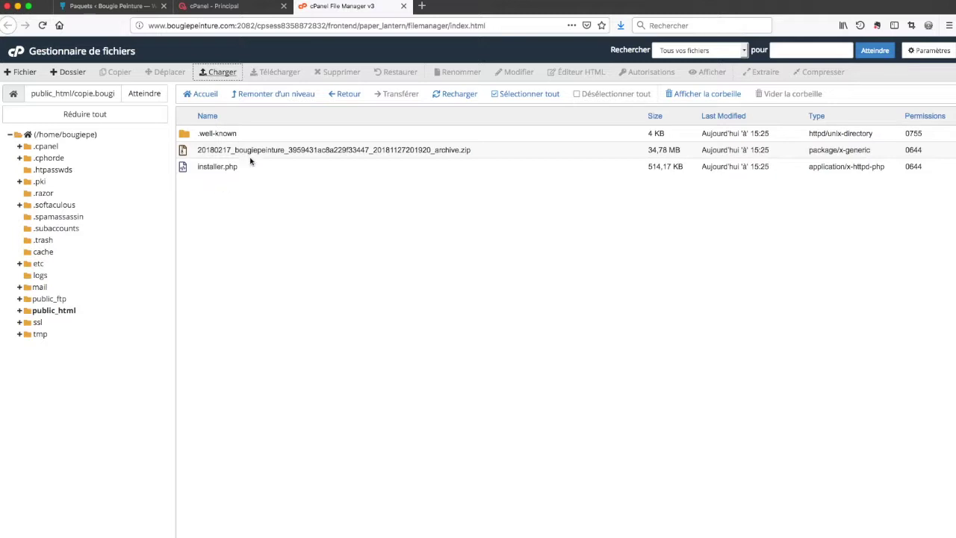
Load copie.bougiepeinture.com/installer.php in a new browser tab
left_click(423, 7)
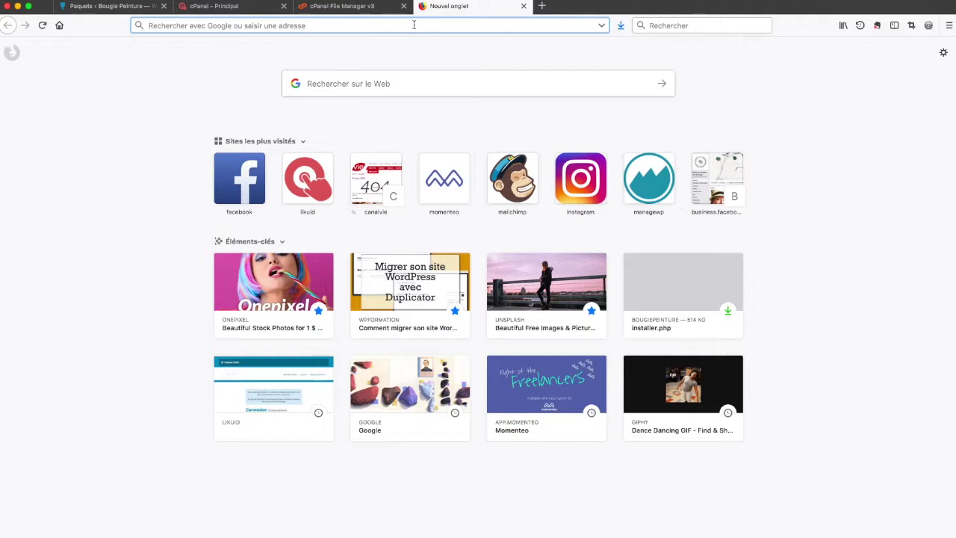
type("copie.")
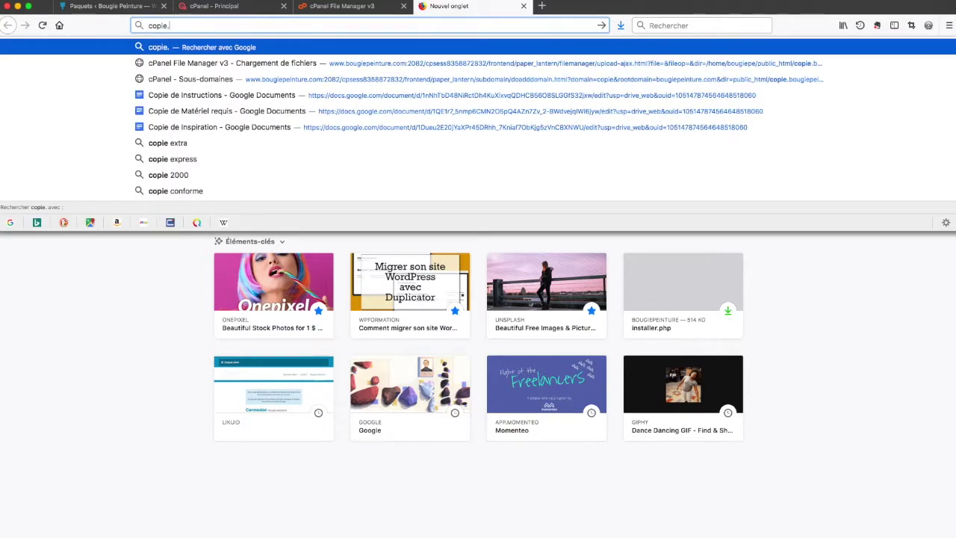
type("bougiepeint")
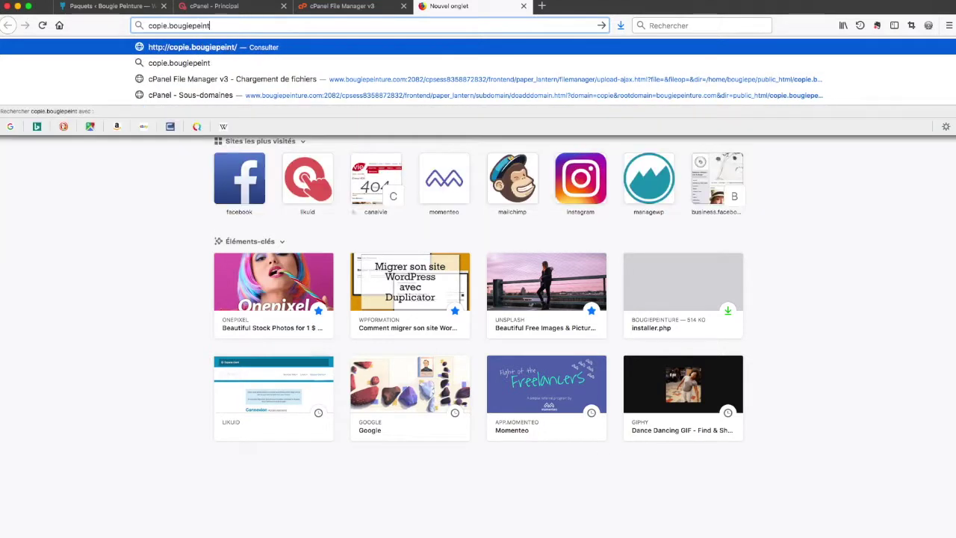
type("ure.com/")
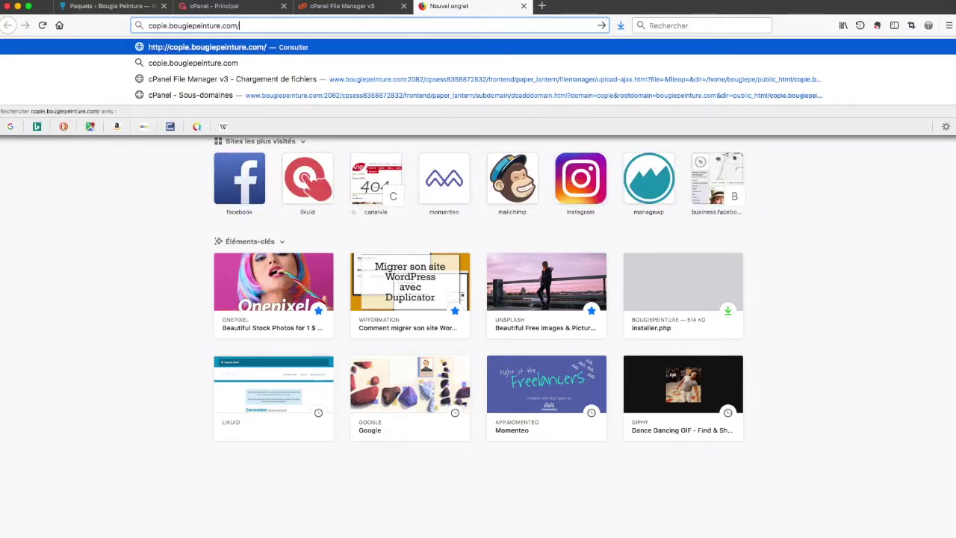
type("installer.php")
key("Return")
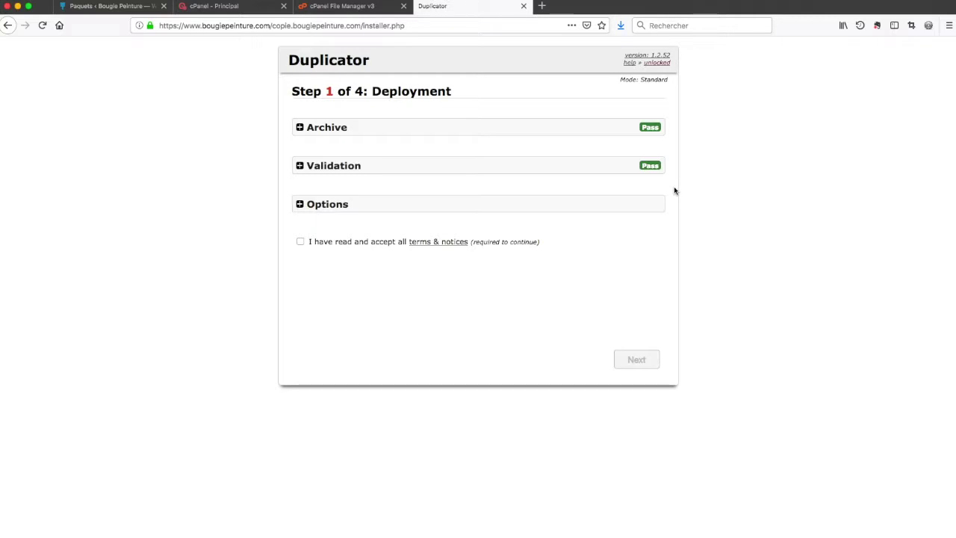
Expand the deployment options, accept the terms and notices, and continue to the Install Database step
left_click(327, 204)
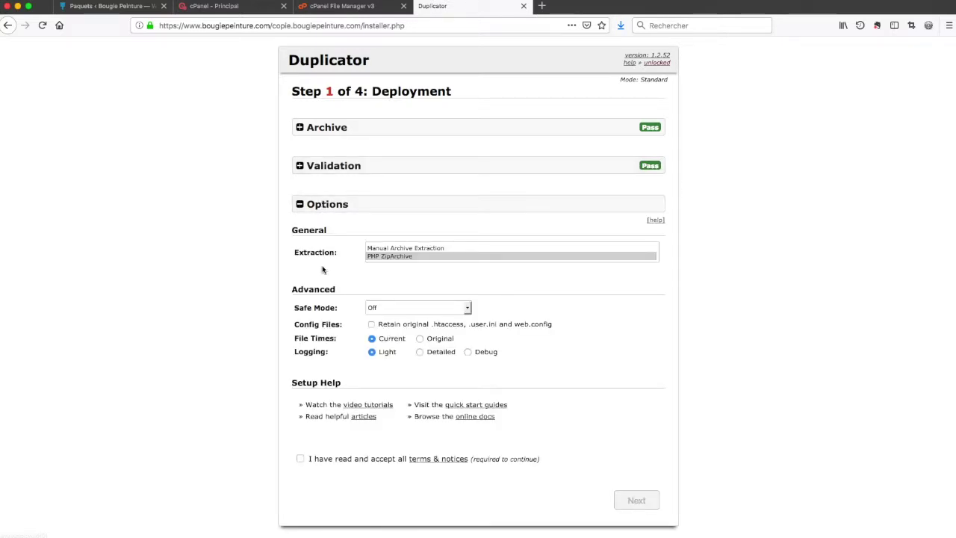
left_click(301, 459)
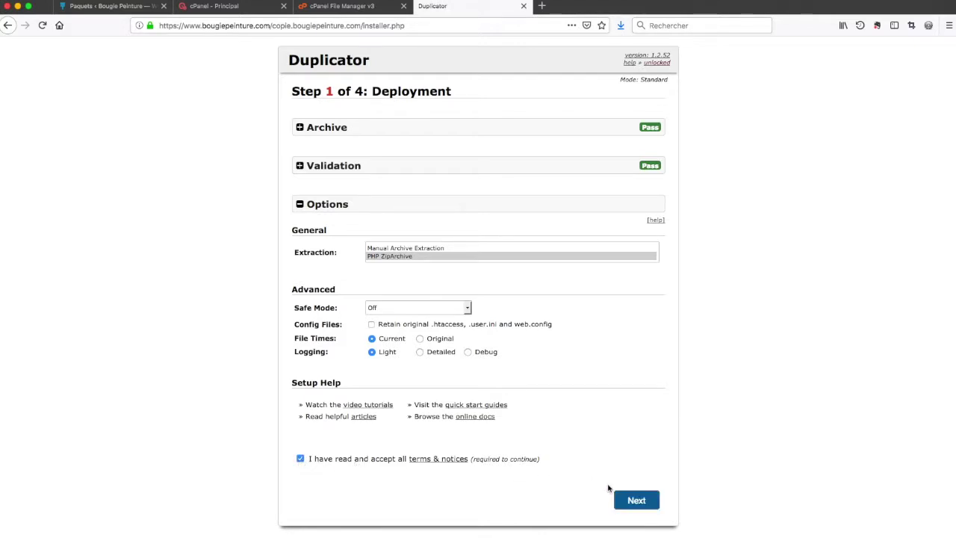
left_click(641, 504)
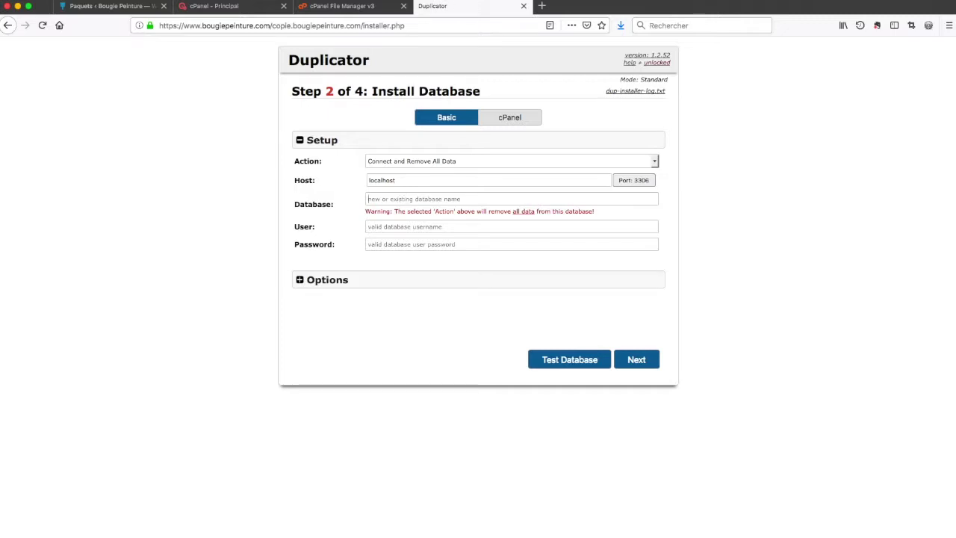
Copy database name bougiepe_bd01, user bougiepe_u01 and the database password from the text notes into the installer, and expand the database options
key("super+Tab")
left_click_drag(819, 220, 941, 191)
mouse_move(770, 232)
left_mouse_down()
mouse_move(724, 232)
mouse_move(765, 246)
left_mouse_up()
key("super+c")
key("super+Tab")
key("super+v")
key("super+Tab")
key("super+c")
key("super+Tab")
key("super+v")
key("super+Tab")
key("super+c")
key("super+Tab")
key("super+v")
left_click(425, 282)
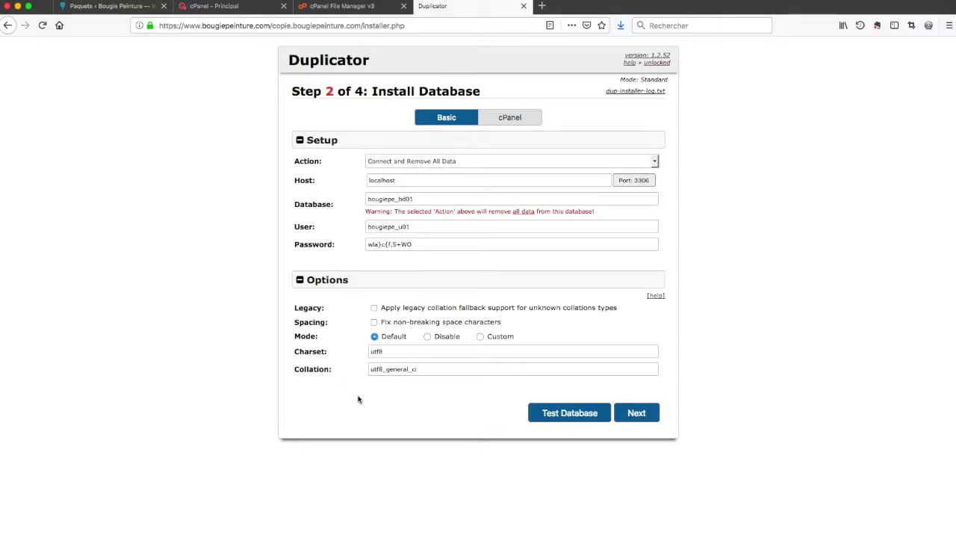
Test the database connection, then run the database installation with the entered settings and confirm it
left_click(561, 414)
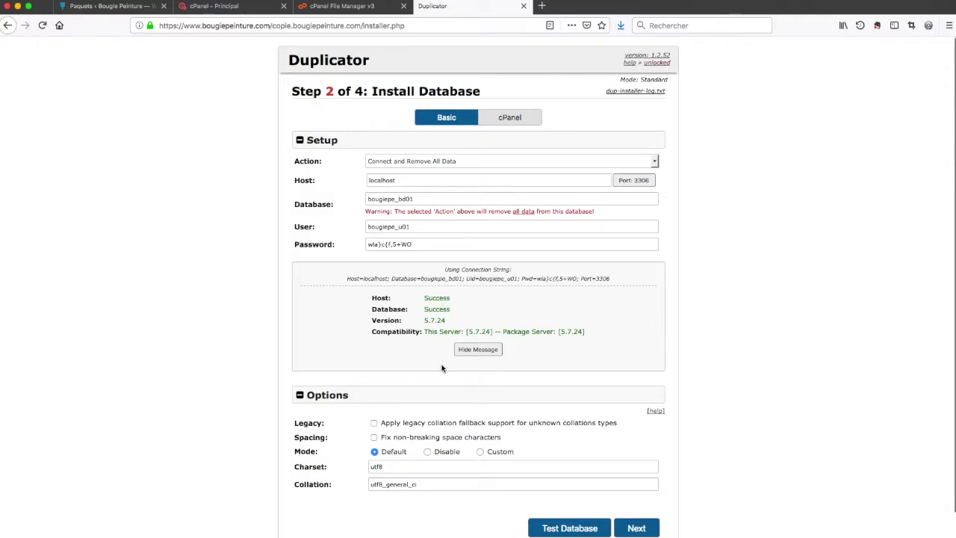
scroll(440, 372, "down", 1)
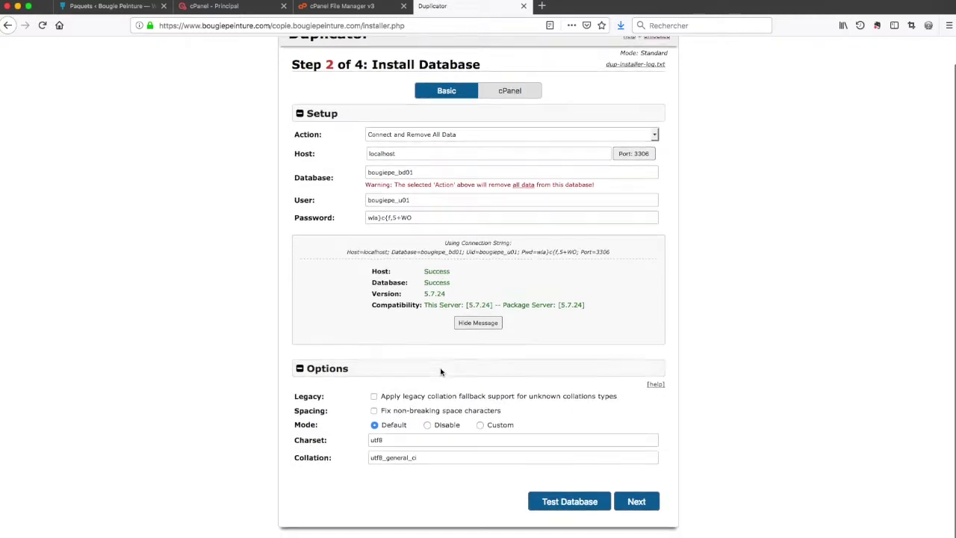
left_click(647, 507)
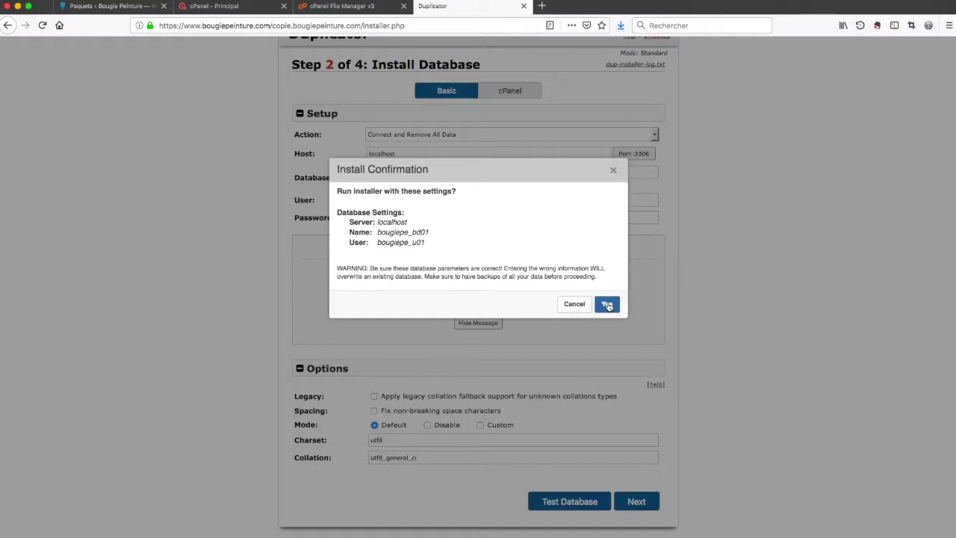
left_click(608, 304)
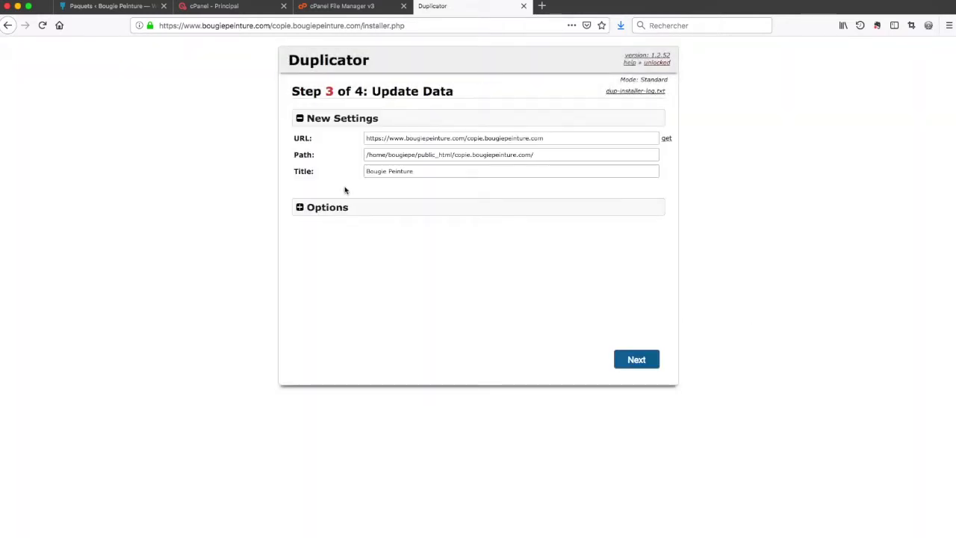
Expand the Update Data options, keep the new settings as they are, and continue to the Test Site step
left_click(338, 209)
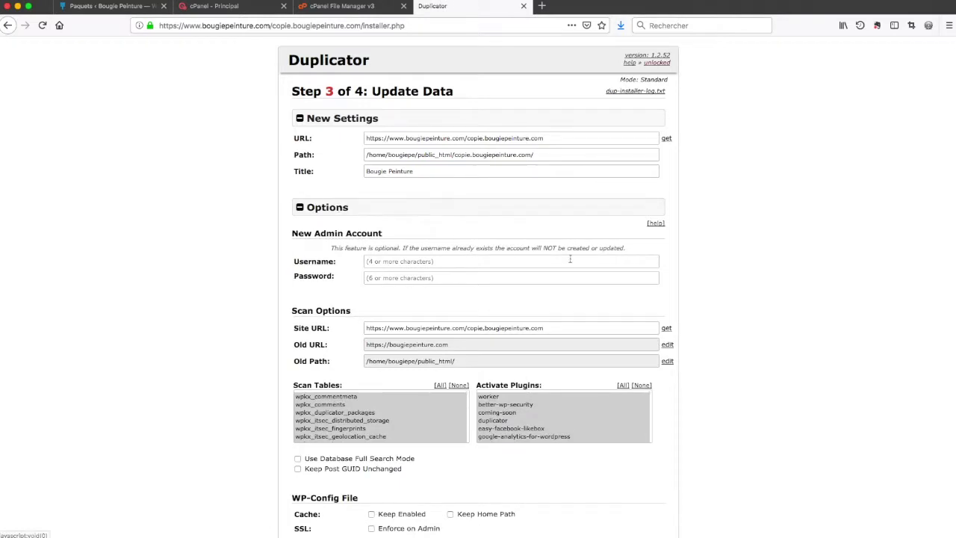
scroll(251, 225, "down", 1)
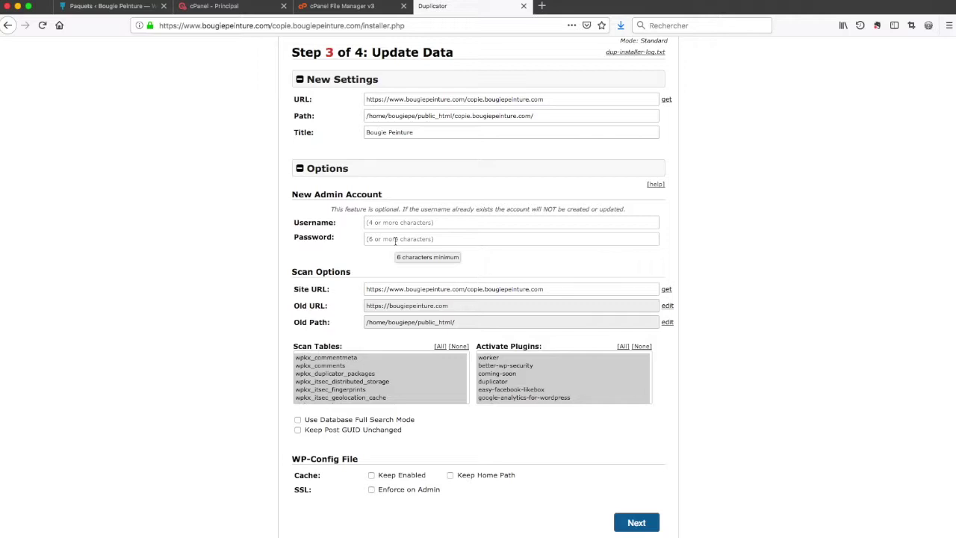
scroll(683, 422, "down", 1)
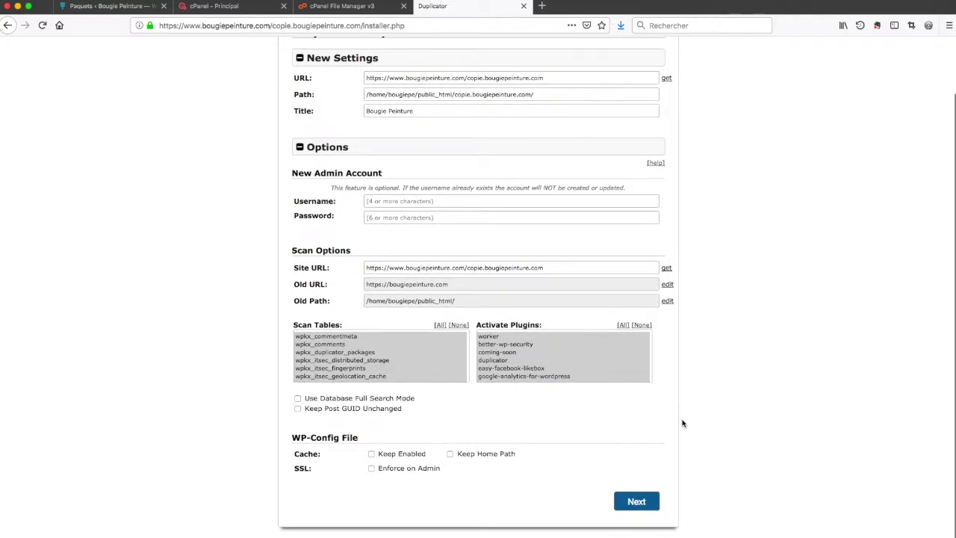
left_click(644, 508)
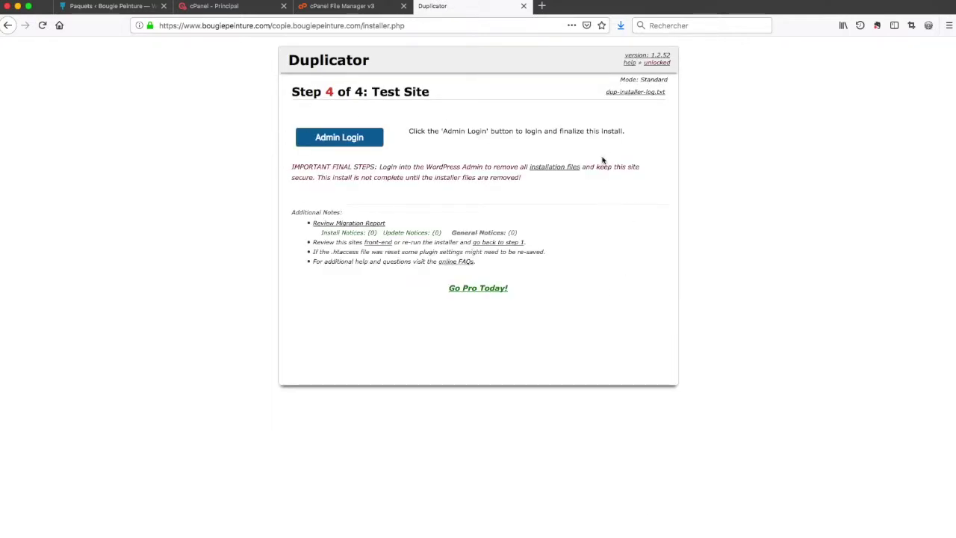
Open the admin login from the installer and sign in to the copied site with the account username and password
left_click(312, 143)
left_click(342, 143)
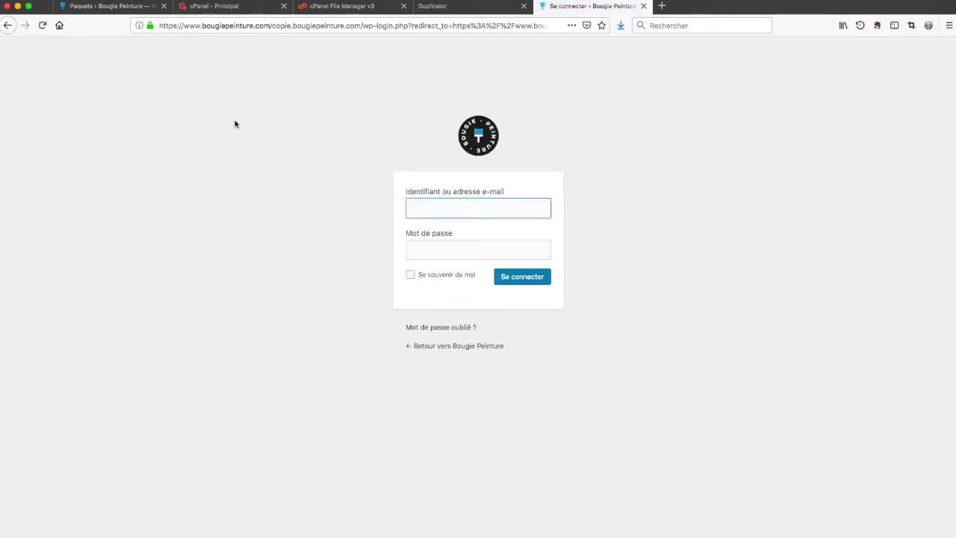
left_click(525, 211)
left_click(742, 446)
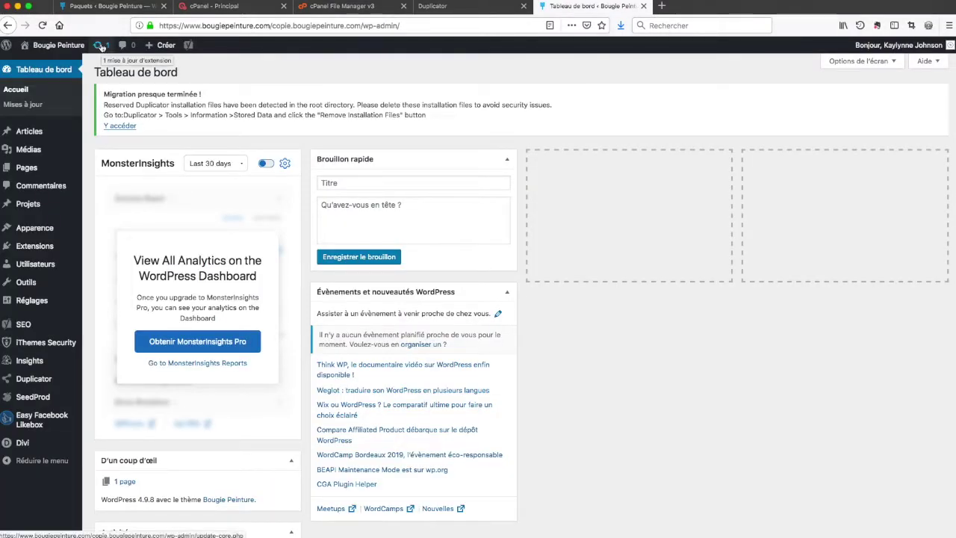
Update the Google Analytics pour WordPress par MonsterInsights plugin from the copied site's WordPress updates page
left_click(102, 46)
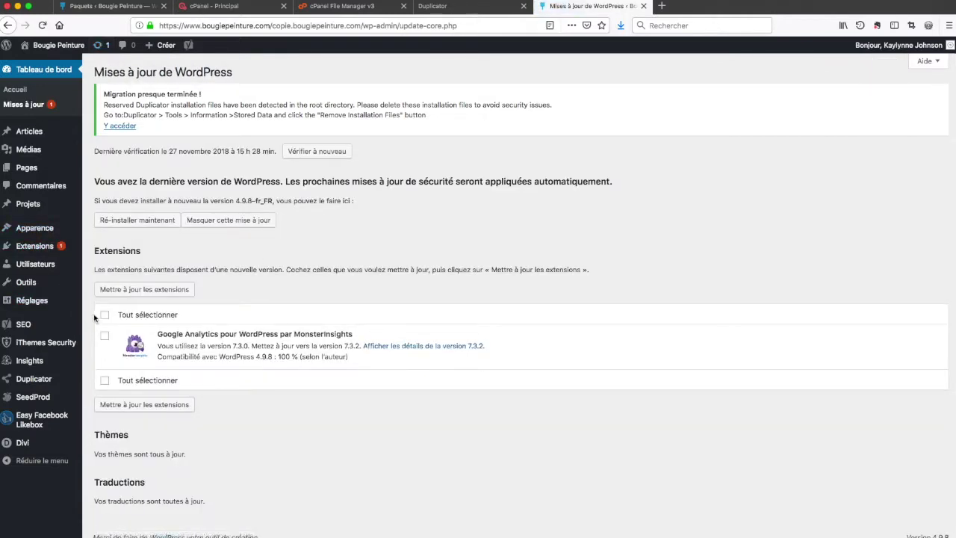
left_click(104, 315)
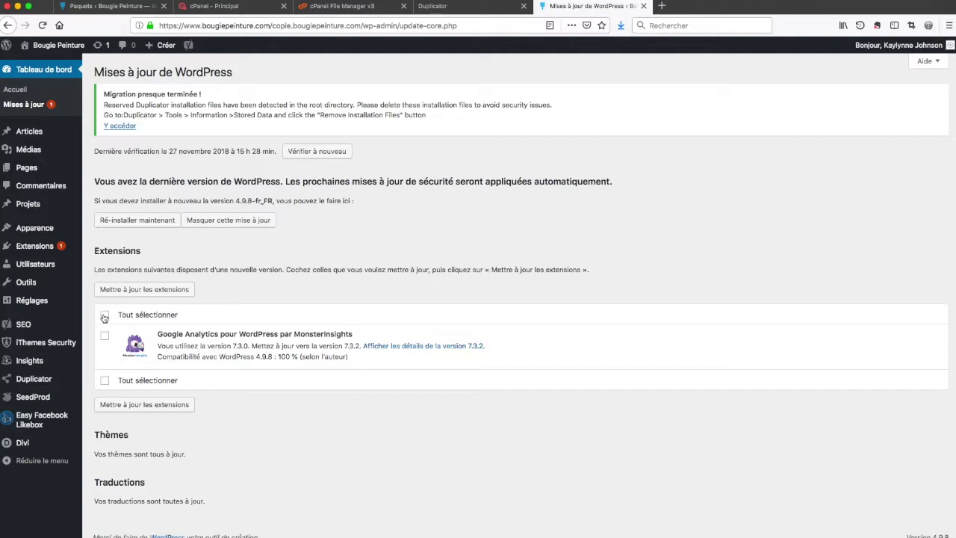
left_click(144, 289)
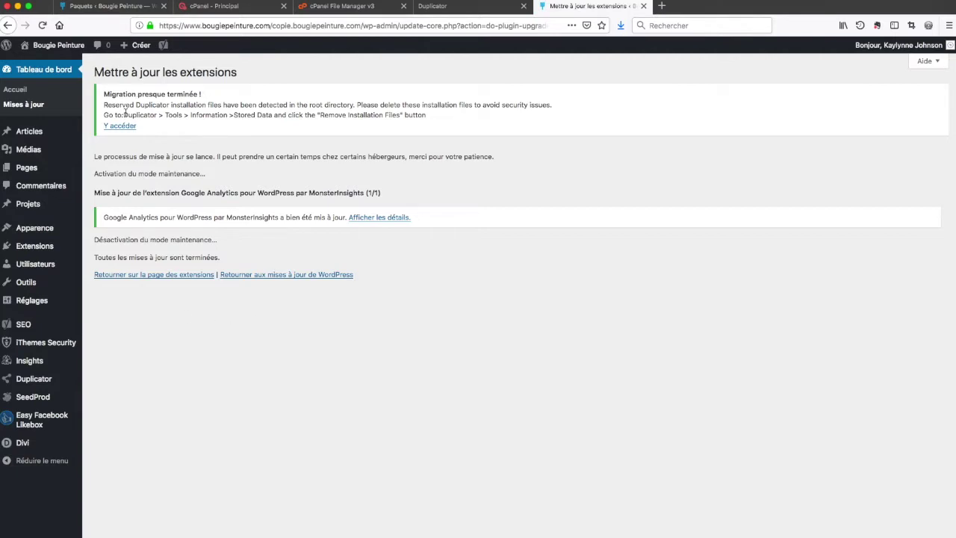
Follow the migration notice to the Duplicator tools and delete the leftover installation files
left_click_drag(104, 95, 476, 127)
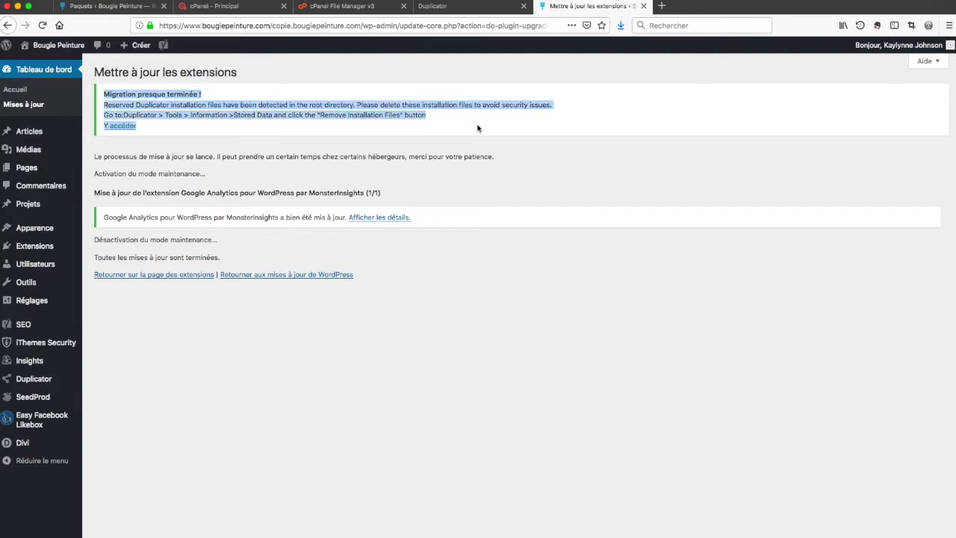
left_click(355, 124)
left_click(120, 126)
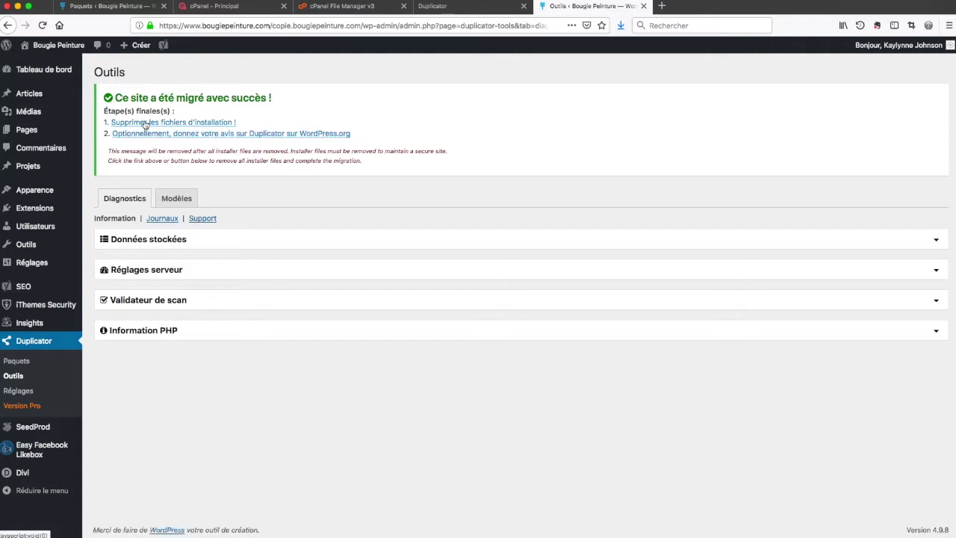
left_click(187, 124)
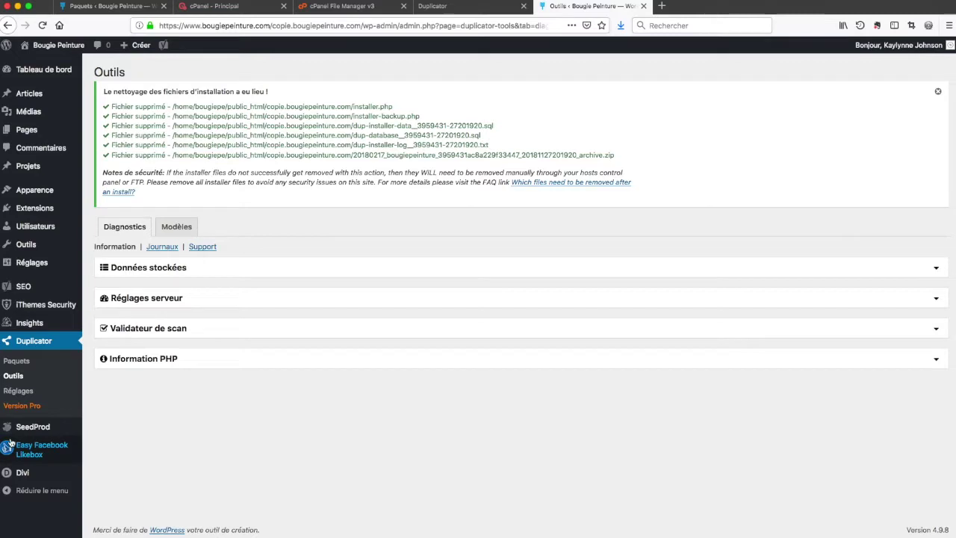
Save the copied site's permalink settings again with the Titre de la publication structure
mouse_move(17, 273)
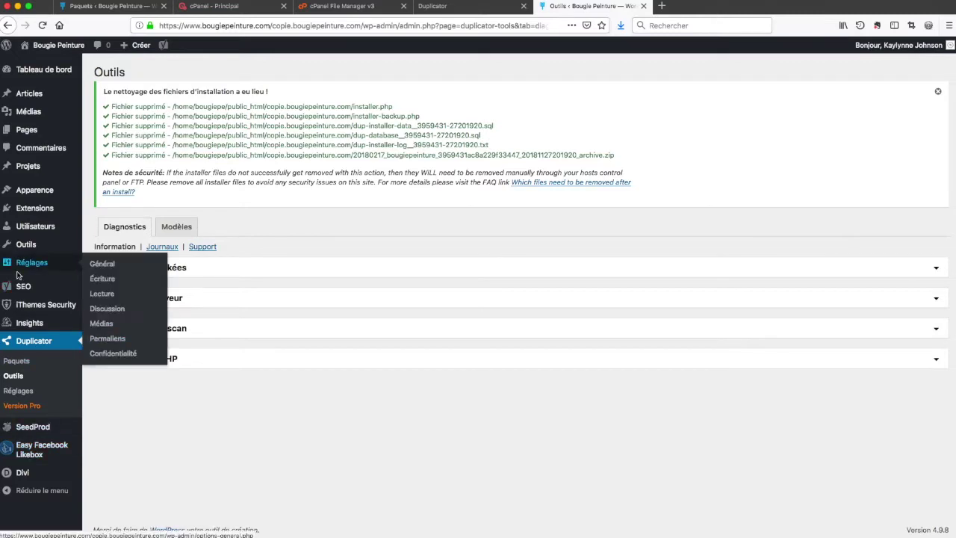
left_click(108, 342)
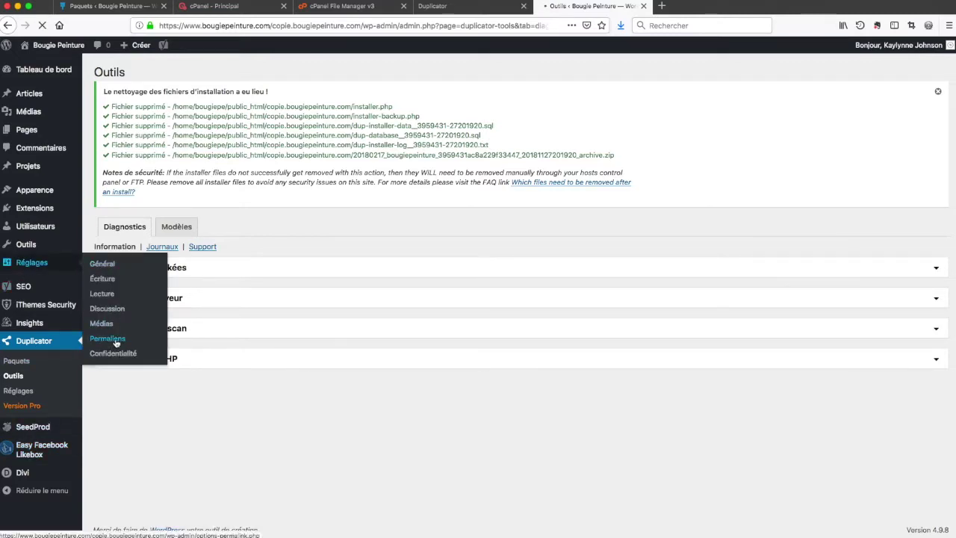
scroll(819, 276, "down", 2)
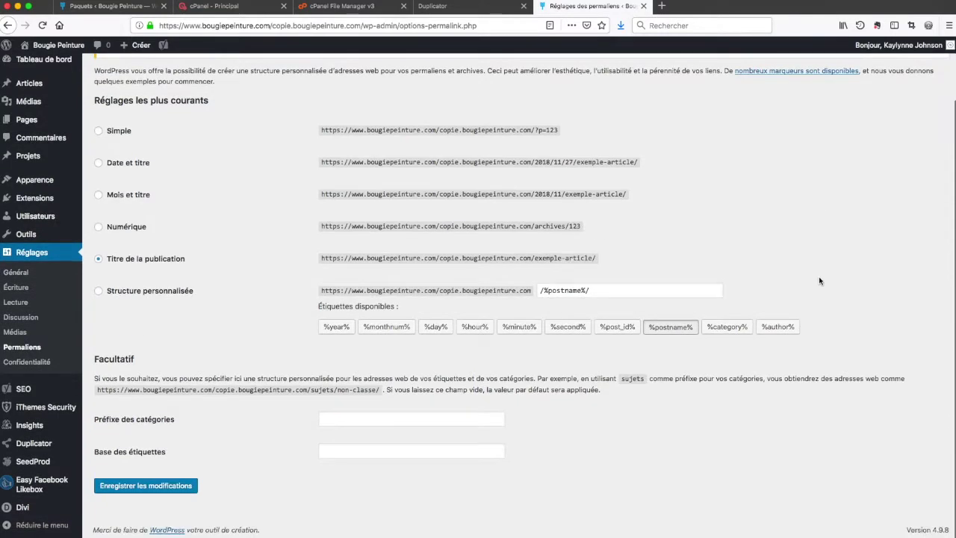
left_click(180, 491)
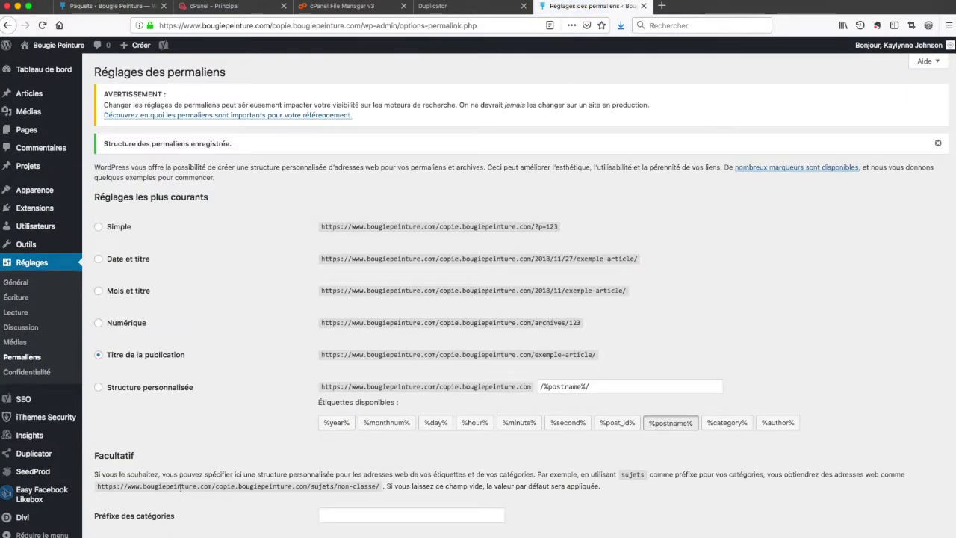
Compare the copied site's WordPress dashboard with the original bougiepeinture.com dashboard
left_click(45, 76)
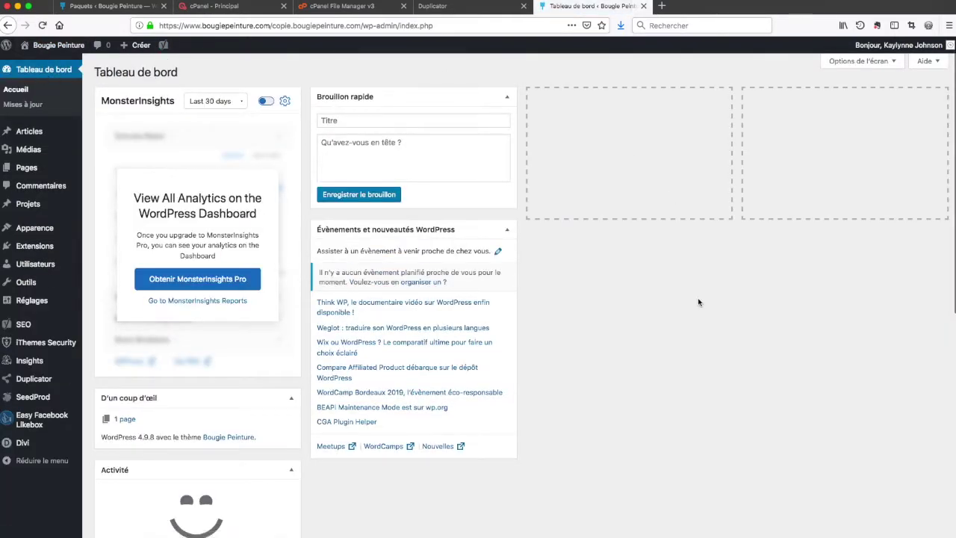
left_click(75, 9)
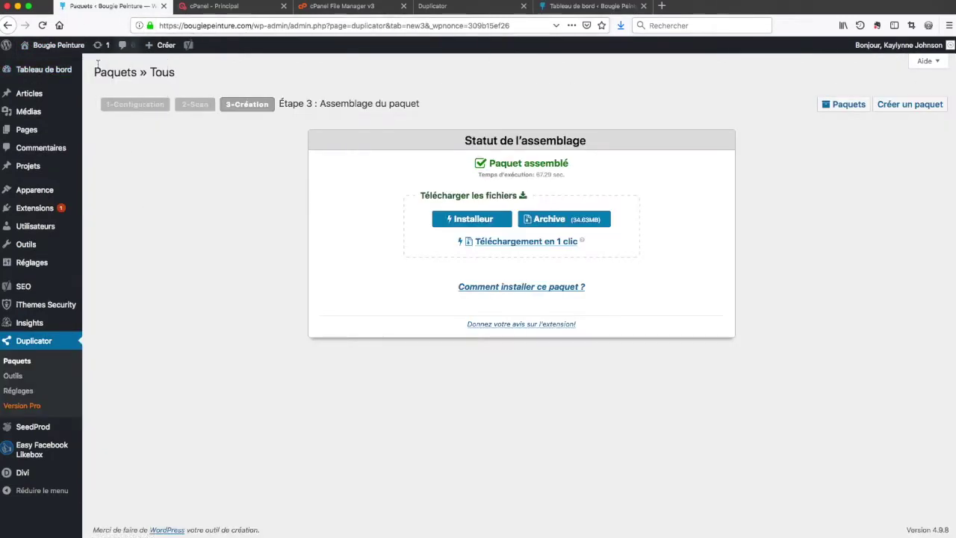
left_click(53, 68)
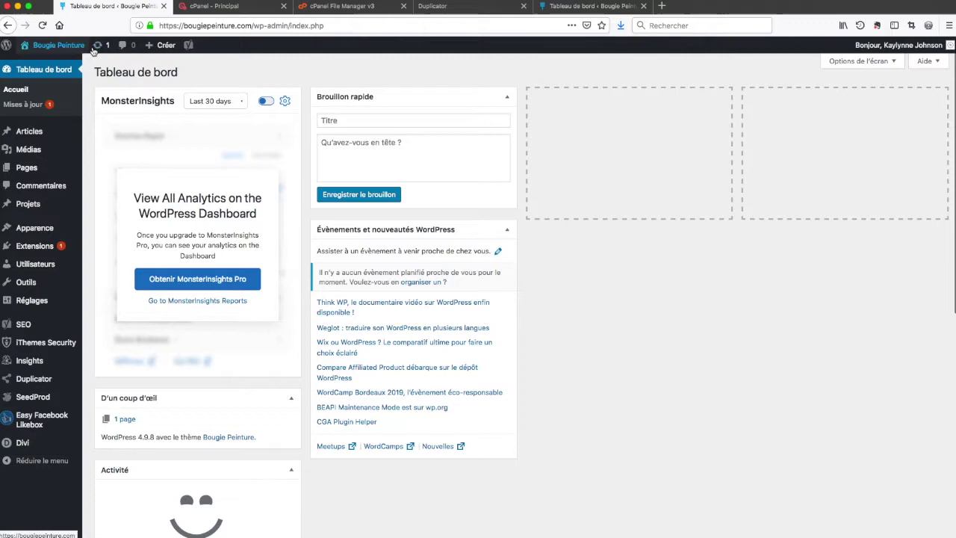
scroll(350, 304, "down", 5)
scroll(350, 304, "up", 5)
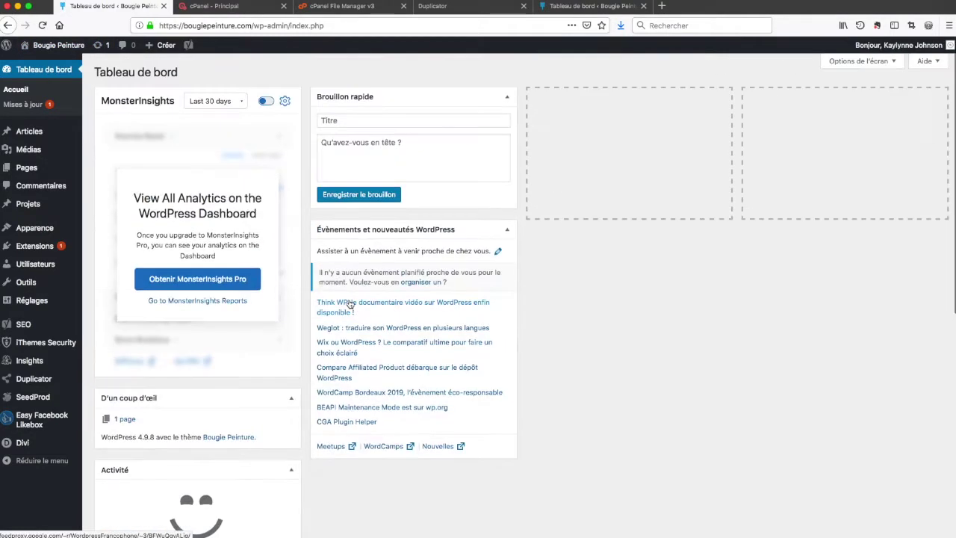
left_click(563, 8)
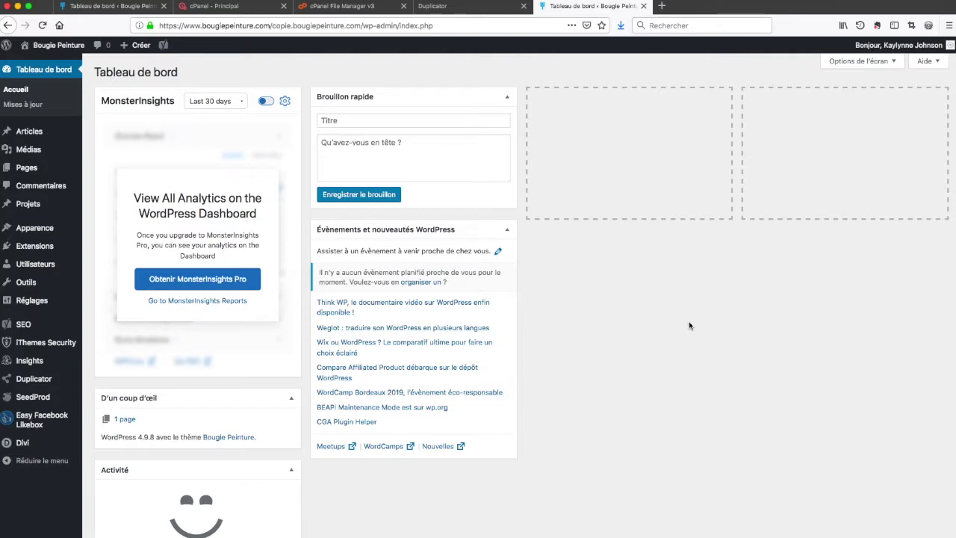
scroll(689, 323, "down", 3)
scroll(689, 321, "down", 3)
scroll(689, 322, "up", 6)
Close the Duplicator installer page and reload the cPanel File Manager to refresh the copie.bougiepeinture.com folder listing
left_click(523, 6)
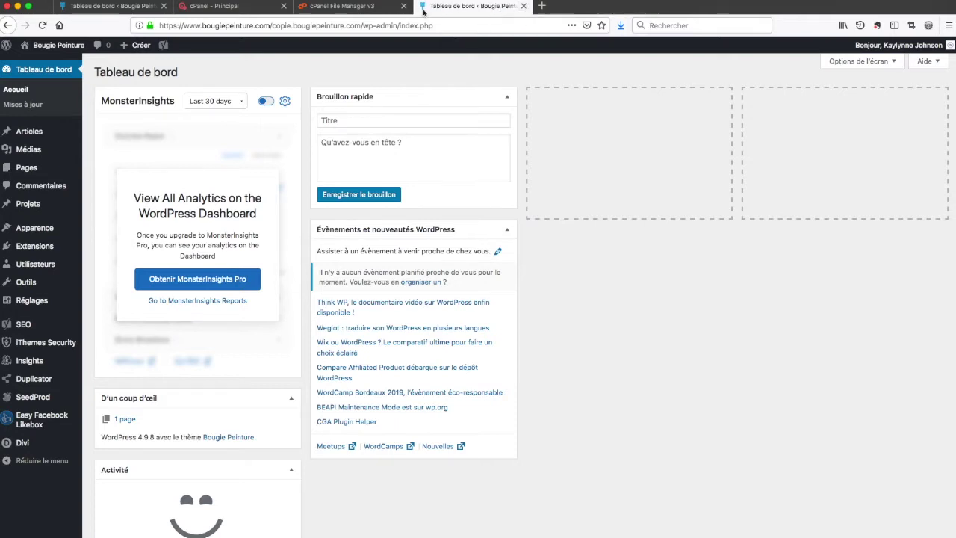
left_click(331, 10)
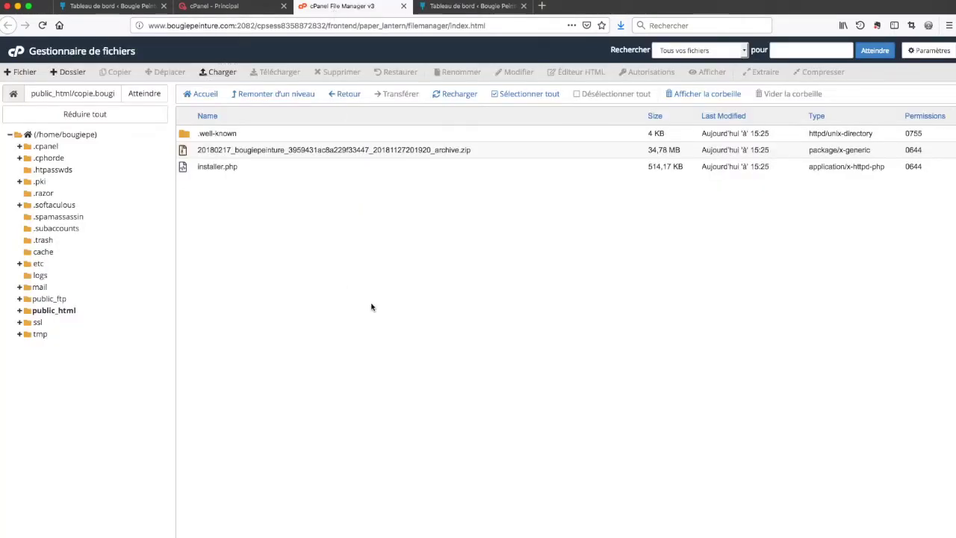
left_click(43, 26)
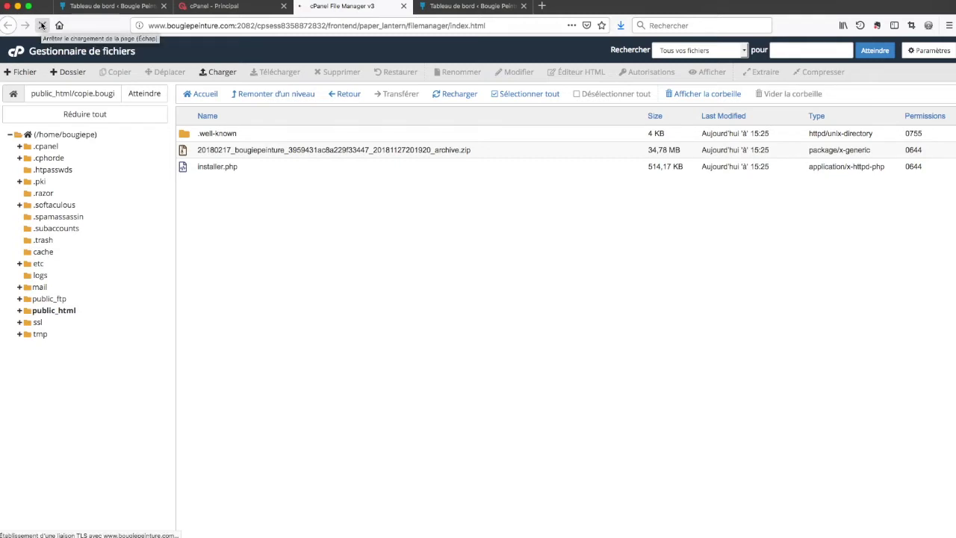